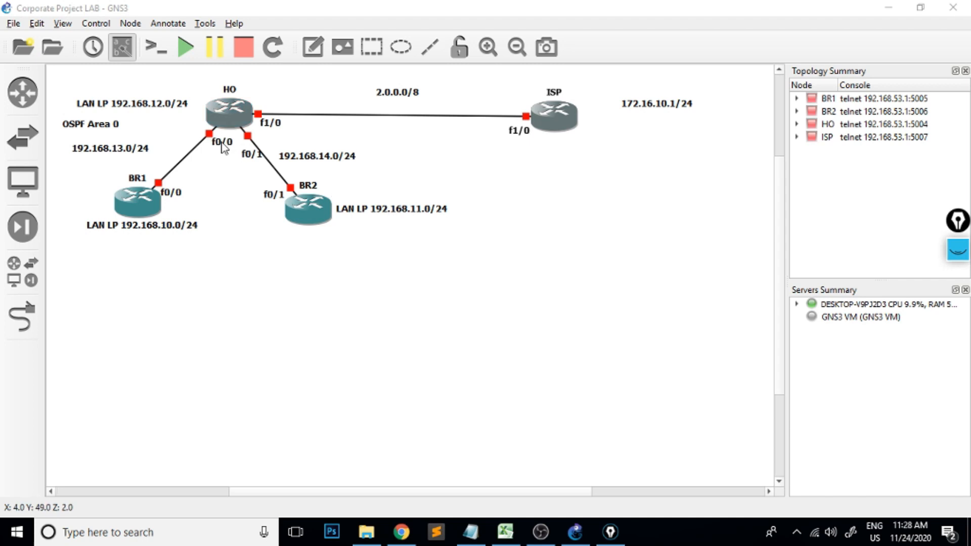
# Start all the routers and open the BR1, BR2, HO and ISP consoles in a window placed below the topology.
pyautogui.click(186, 48)
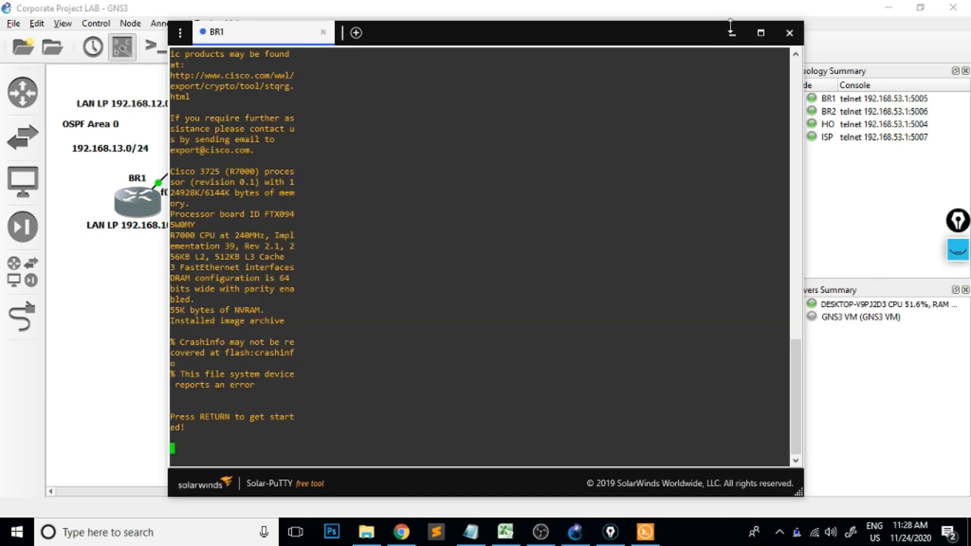
pyautogui.click(731, 34)
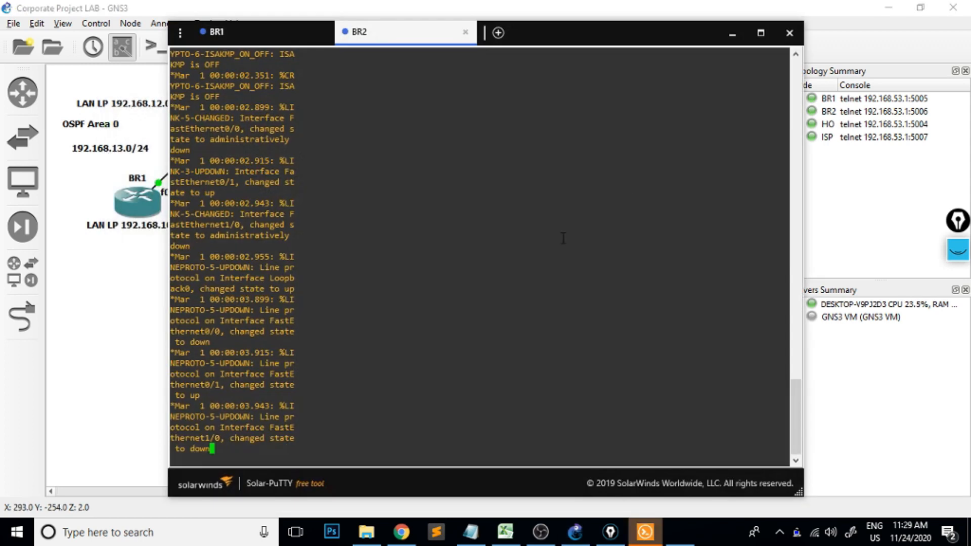
pyautogui.click(732, 34)
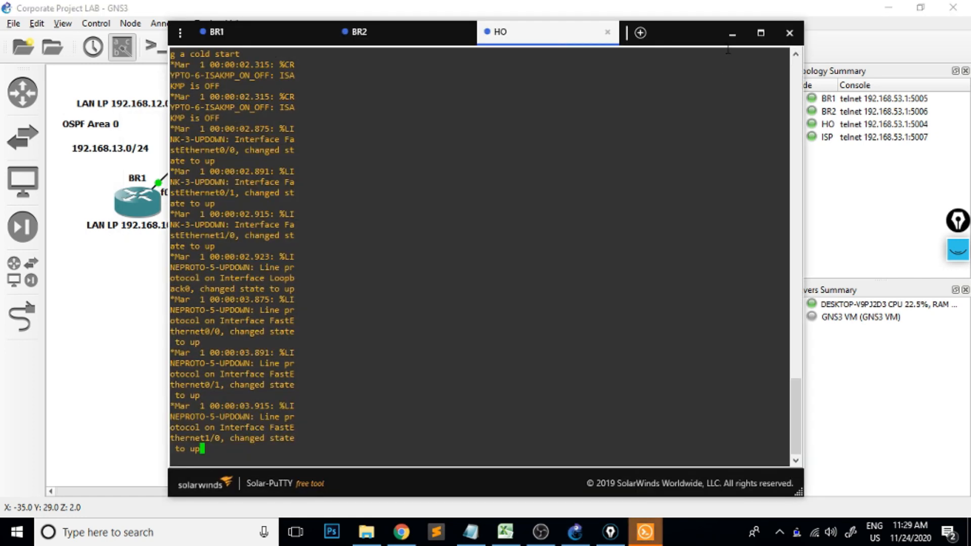
pyautogui.click(731, 34)
pyautogui.doubleClick(558, 124)
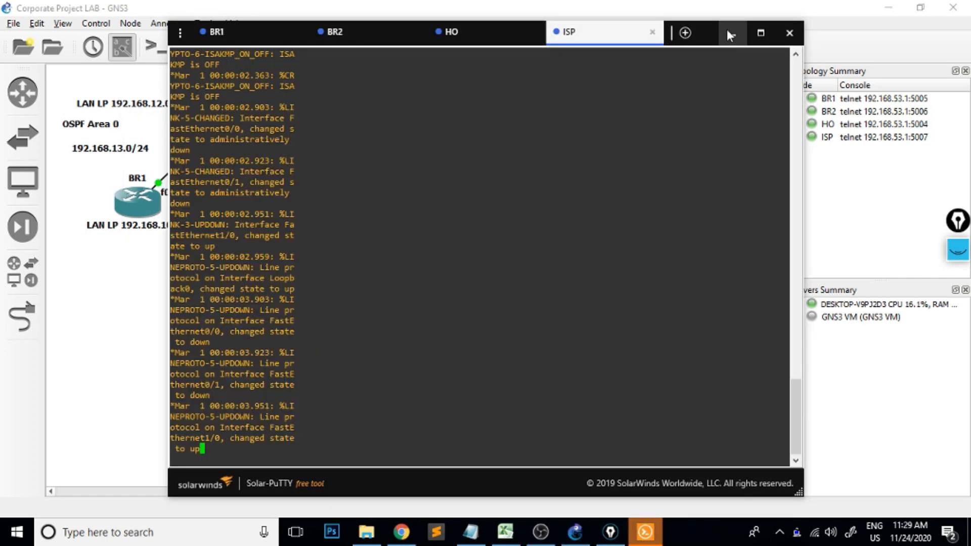
pyautogui.moveTo(706, 23); pyautogui.dragTo(708, 215)
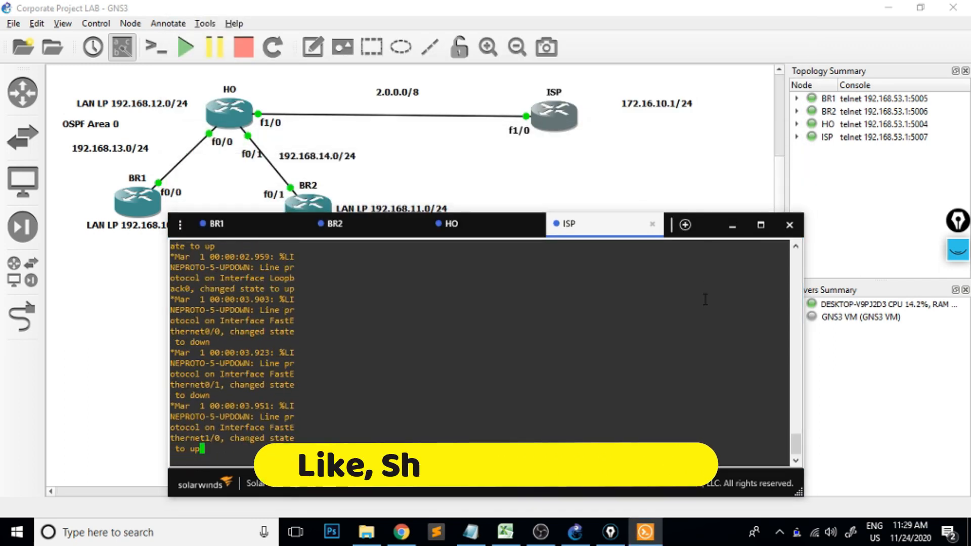
pyautogui.click(713, 257)
pyautogui.click(709, 222)
pyautogui.click(713, 268)
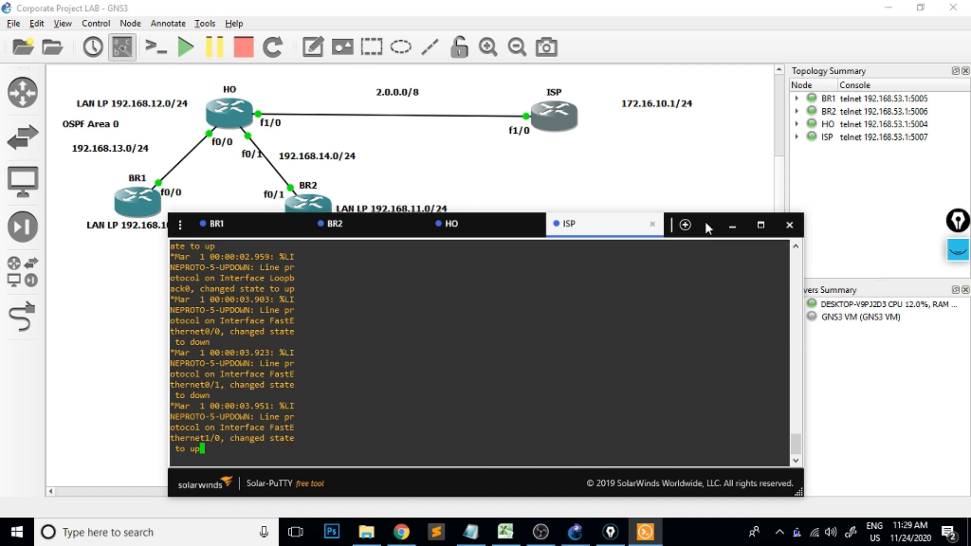
pyautogui.click(709, 220)
pyautogui.click(710, 252)
pyautogui.click(709, 222)
pyautogui.click(710, 251)
pyautogui.click(700, 226)
pyautogui.click(700, 255)
pyautogui.moveTo(715, 216); pyautogui.dragTo(712, 223)
pyautogui.click(710, 221)
pyautogui.click(708, 248)
# On the BR1 console, display the routing table with show ip route and highlight the OSPF adjacency message and connected routes.
pyautogui.click(243, 234)
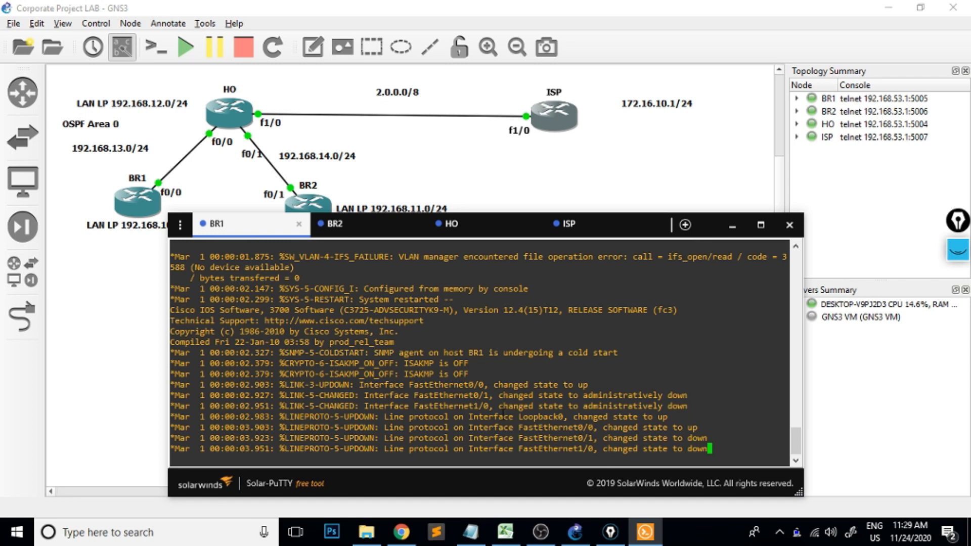
pyautogui.press('Return')
pyautogui.press('Return')
pyautogui.press('Return')
pyautogui.press('Return')
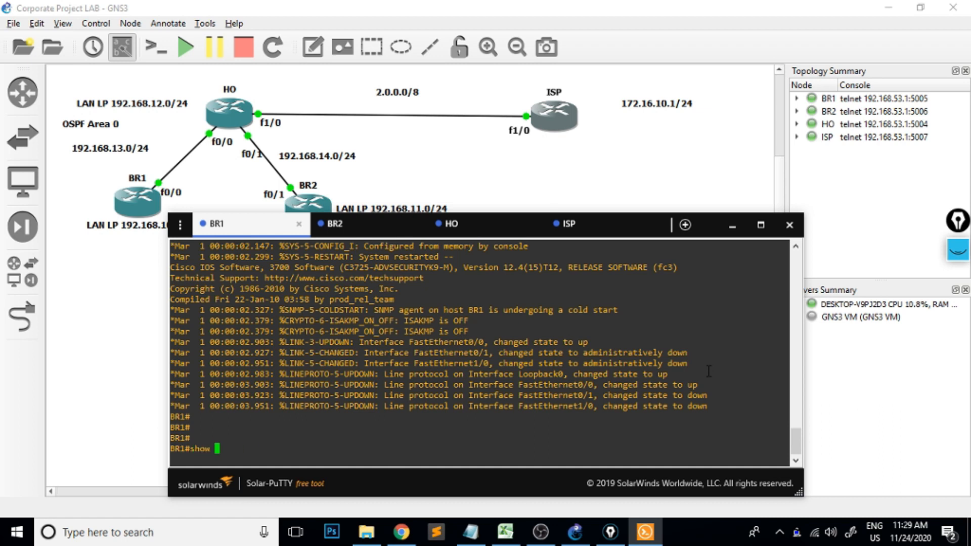
pyautogui.write('p rou')
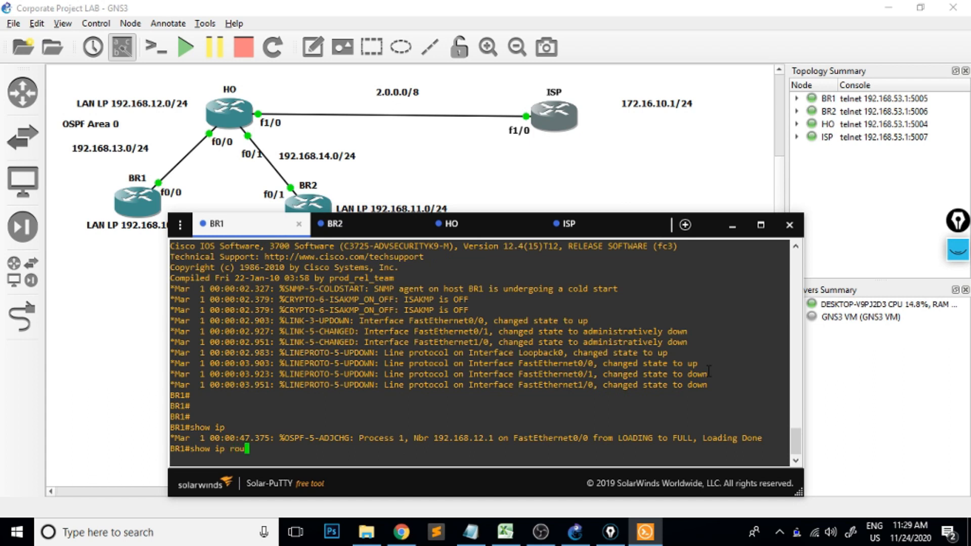
pyautogui.press('Tab')
pyautogui.press('Return')
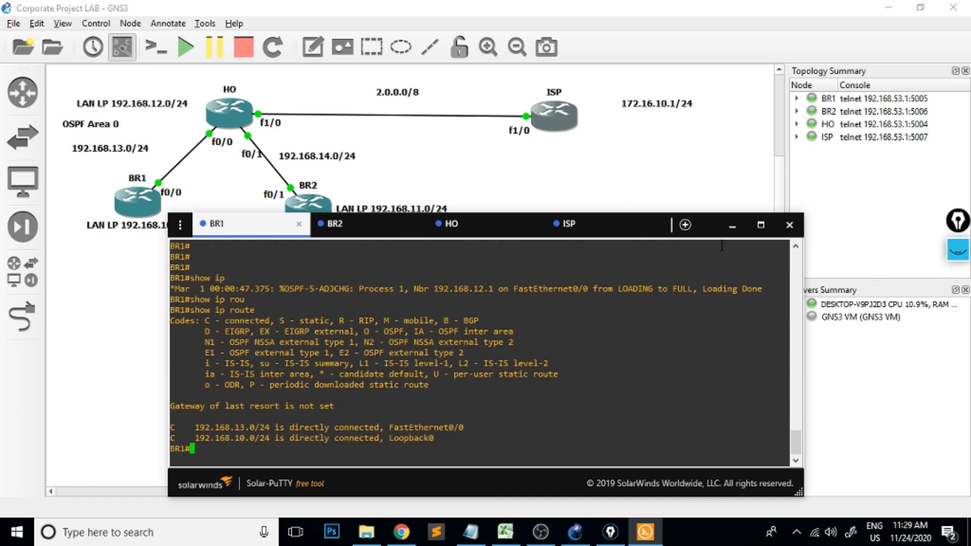
pyautogui.moveTo(530, 292); pyautogui.dragTo(697, 292)
pyautogui.click(369, 435)
pyautogui.moveTo(197, 438); pyautogui.dragTo(261, 436)
pyautogui.click(283, 455)
# Run show ip route on BR1 again and highlight the routes learned through OSPF, including the default route.
pyautogui.press('Up')
pyautogui.press('Return')
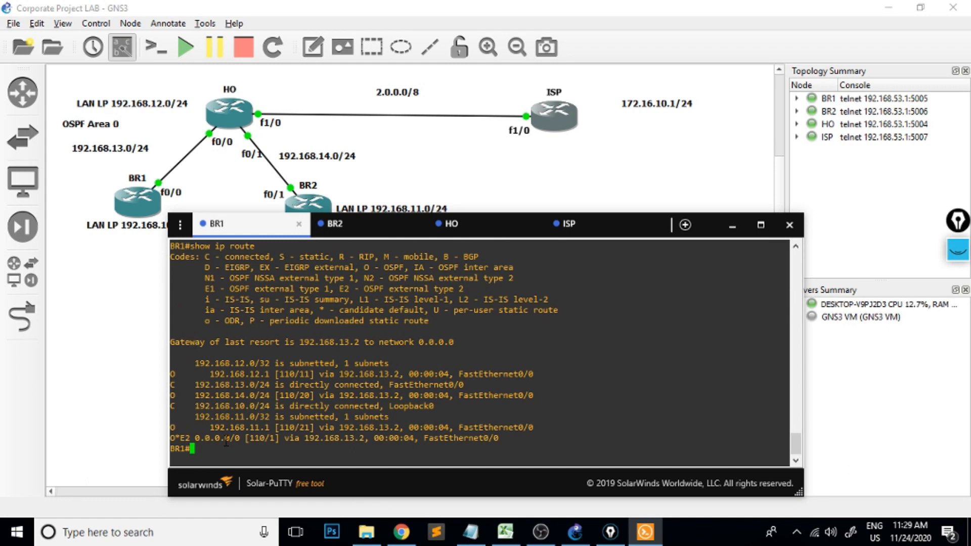
pyautogui.moveTo(190, 377); pyautogui.dragTo(251, 376)
pyautogui.moveTo(190, 420); pyautogui.dragTo(284, 440)
pyautogui.click(286, 442)
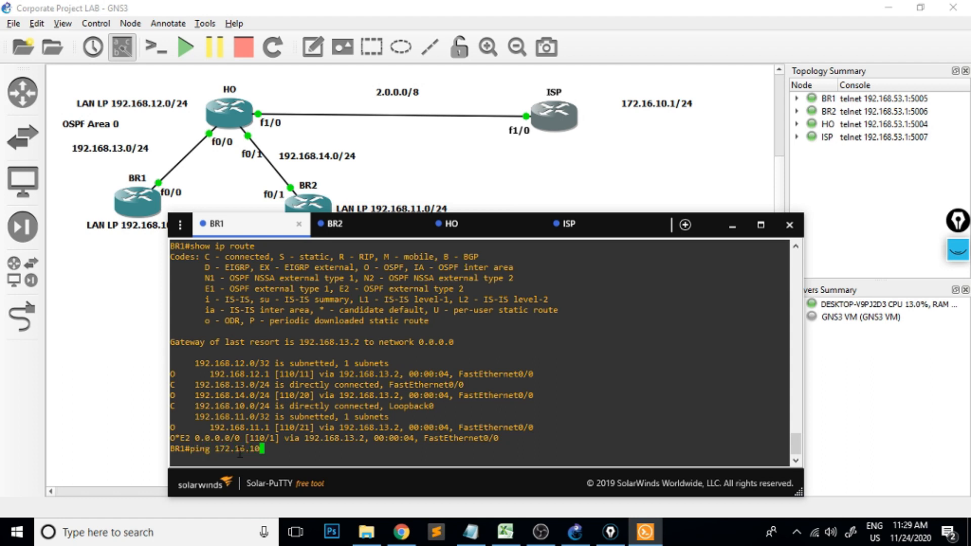
# Ping 172.16.10.1 and 192.168.12.1 from BR1 and highlight the result of the second ping.
pyautogui.press('Return')
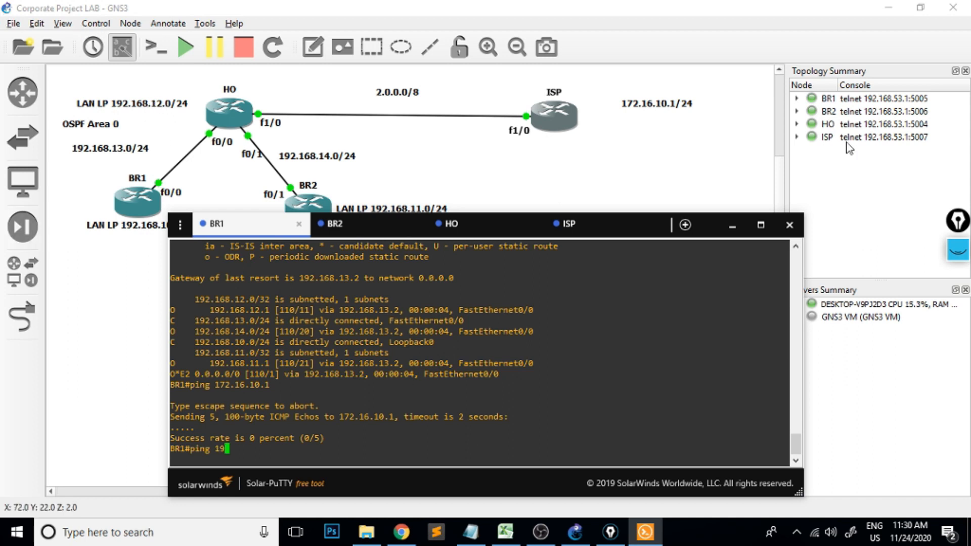
pyautogui.write('8.12.')
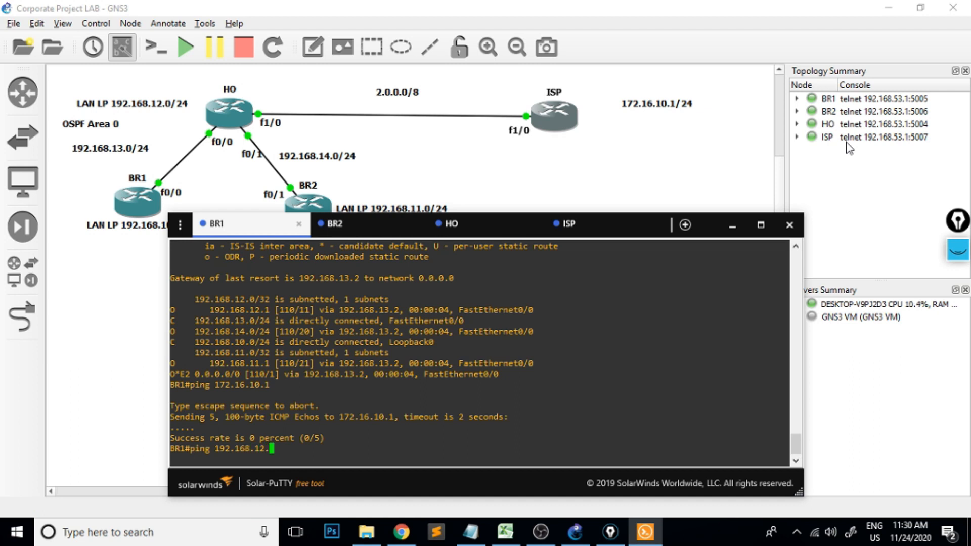
pyautogui.press('Return')
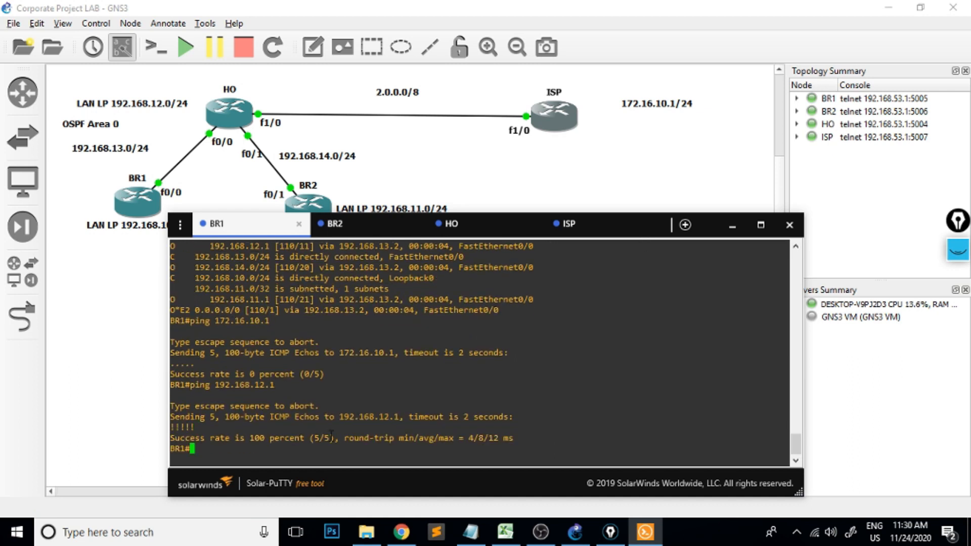
pyautogui.moveTo(332, 436); pyautogui.dragTo(170, 428)
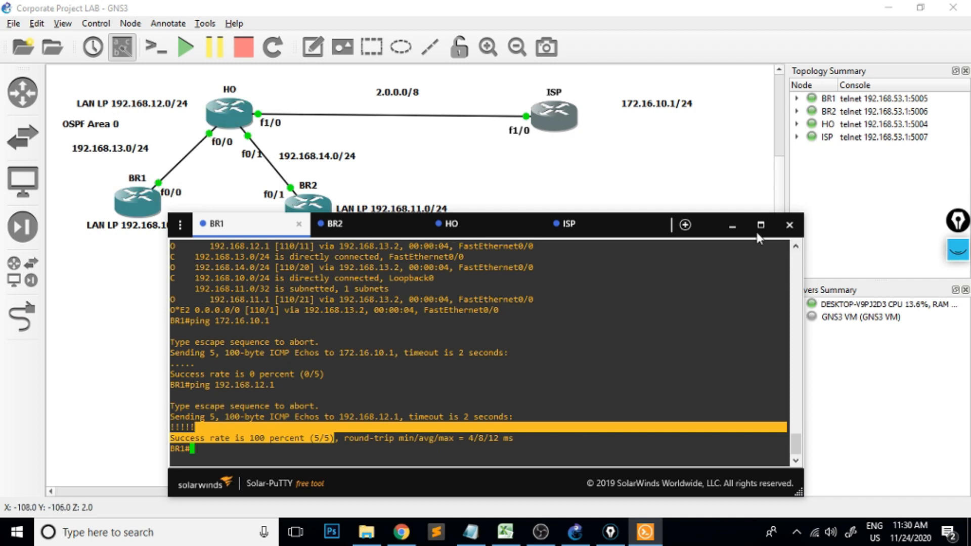
# With the screen pen, draw the request path from BR1 through HO to ISP and a return arrow labelled "Reply".
pyautogui.click(730, 226)
pyautogui.click(958, 251)
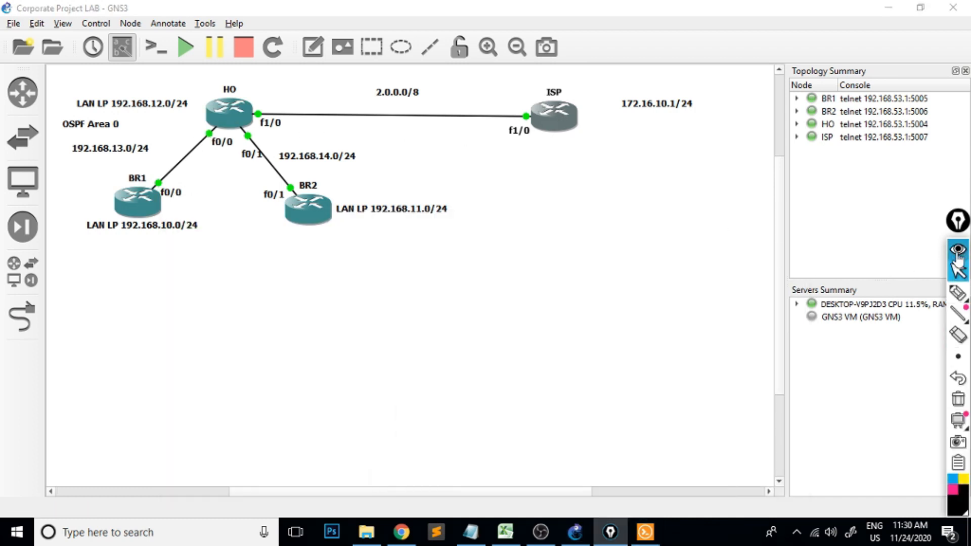
pyautogui.click(957, 294)
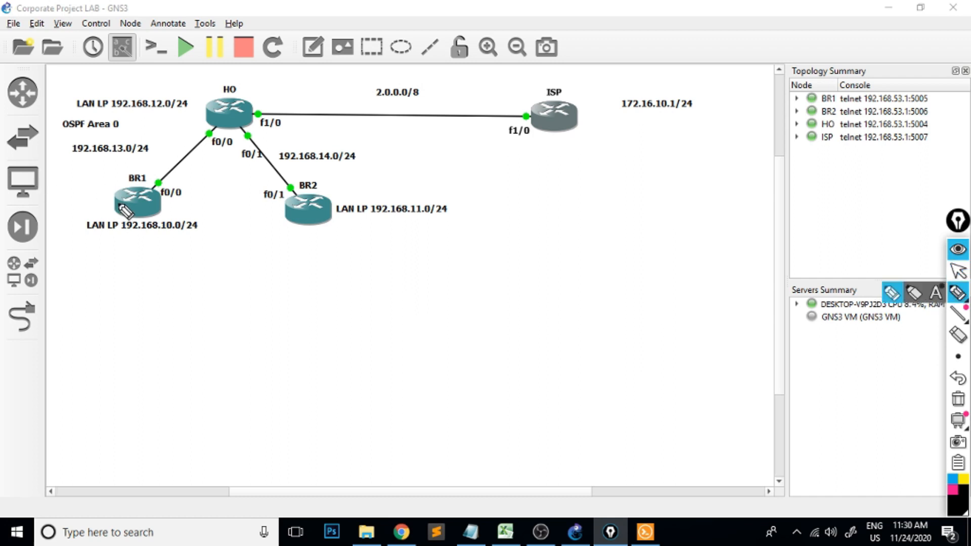
pyautogui.moveTo(130, 197)
pyautogui.mouseDown()
pyautogui.moveTo(130, 171)
pyautogui.moveTo(152, 148)
pyautogui.moveTo(203, 119)
pyautogui.moveTo(201, 131)
pyautogui.moveTo(317, 86)
pyautogui.moveTo(410, 84)
pyautogui.moveTo(501, 113)
pyautogui.moveTo(486, 116)
pyautogui.mouseUp()
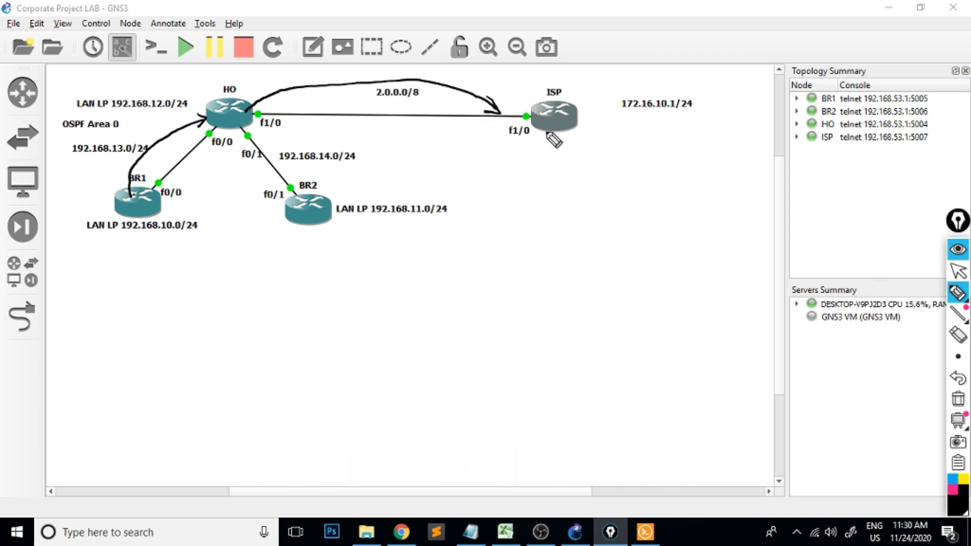
pyautogui.moveTo(555, 154)
pyautogui.mouseDown()
pyautogui.moveTo(607, 173)
pyautogui.moveTo(590, 169)
pyautogui.mouseUp()
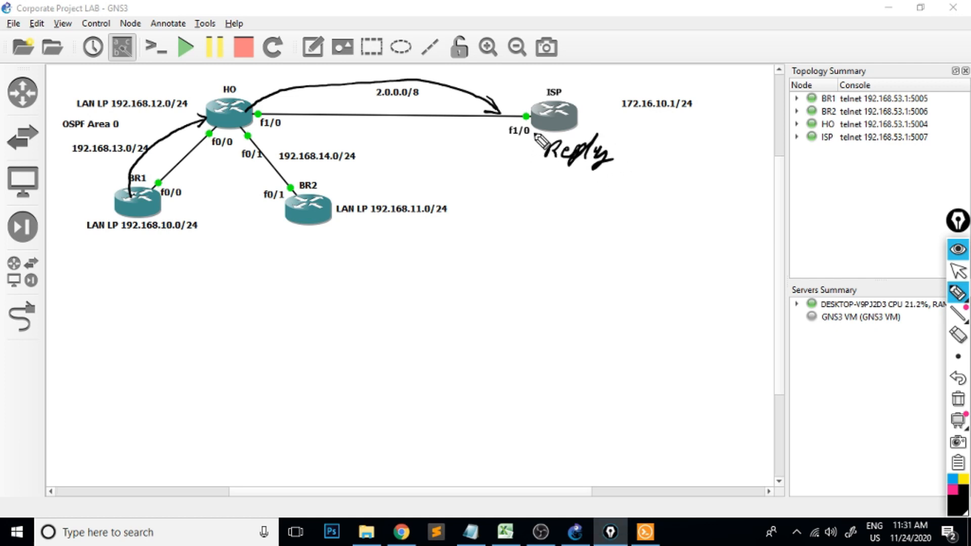
pyautogui.moveTo(536, 133)
pyautogui.mouseDown()
pyautogui.moveTo(464, 146)
pyautogui.moveTo(297, 136)
pyautogui.moveTo(316, 130)
pyautogui.mouseUp()
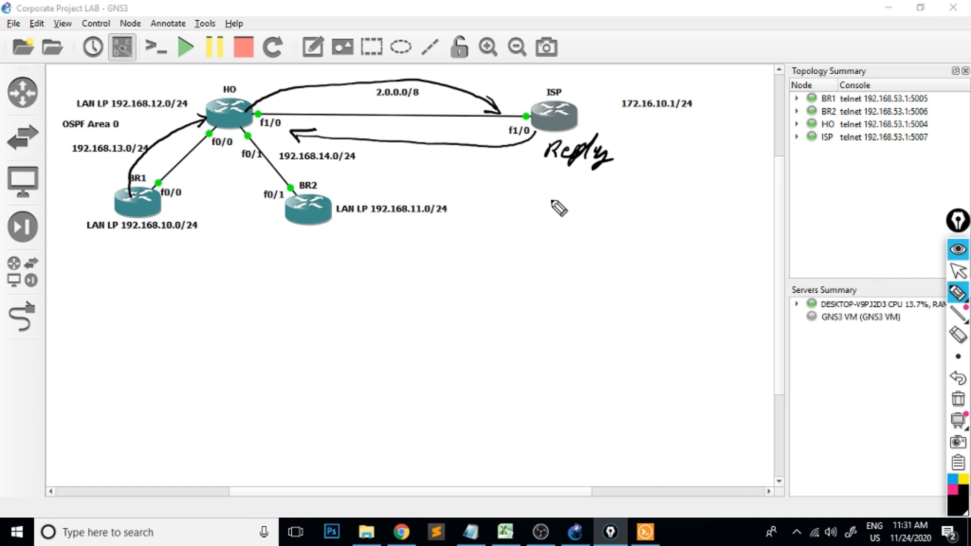
# Sketch a two-by-two packet table below the reply label, with IP headings and columns marked S and D.
pyautogui.moveTo(526, 194)
pyautogui.mouseDown()
pyautogui.moveTo(554, 250)
pyautogui.moveTo(728, 251)
pyautogui.moveTo(738, 187)
pyautogui.moveTo(527, 188)
pyautogui.mouseUp()
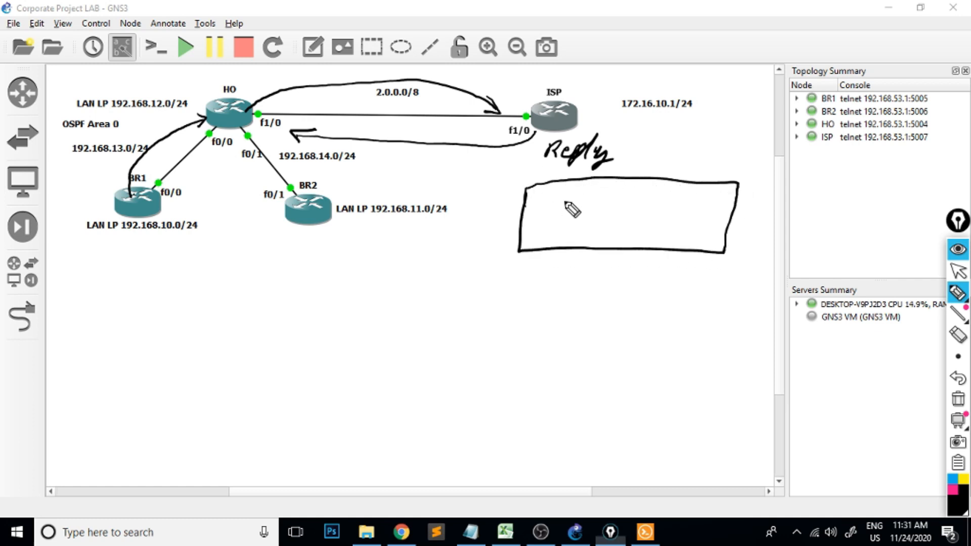
pyautogui.moveTo(618, 178); pyautogui.dragTo(612, 248)
pyautogui.moveTo(523, 215); pyautogui.dragTo(733, 224)
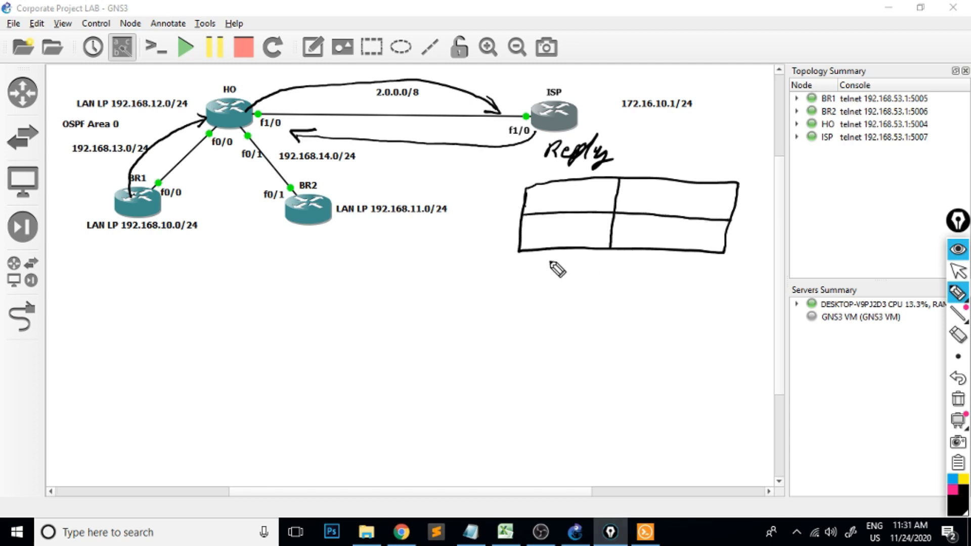
pyautogui.moveTo(556, 260); pyautogui.dragTo(537, 284)
pyautogui.moveTo(655, 262)
pyautogui.mouseDown()
pyautogui.moveTo(676, 271)
pyautogui.moveTo(650, 283)
pyautogui.mouseUp()
pyautogui.moveTo(552, 188)
pyautogui.mouseDown()
pyautogui.moveTo(563, 202)
pyautogui.moveTo(580, 193)
pyautogui.mouseUp()
pyautogui.moveTo(659, 188)
pyautogui.mouseDown()
pyautogui.moveTo(672, 201)
pyautogui.moveTo(688, 193)
pyautogui.mouseUp()
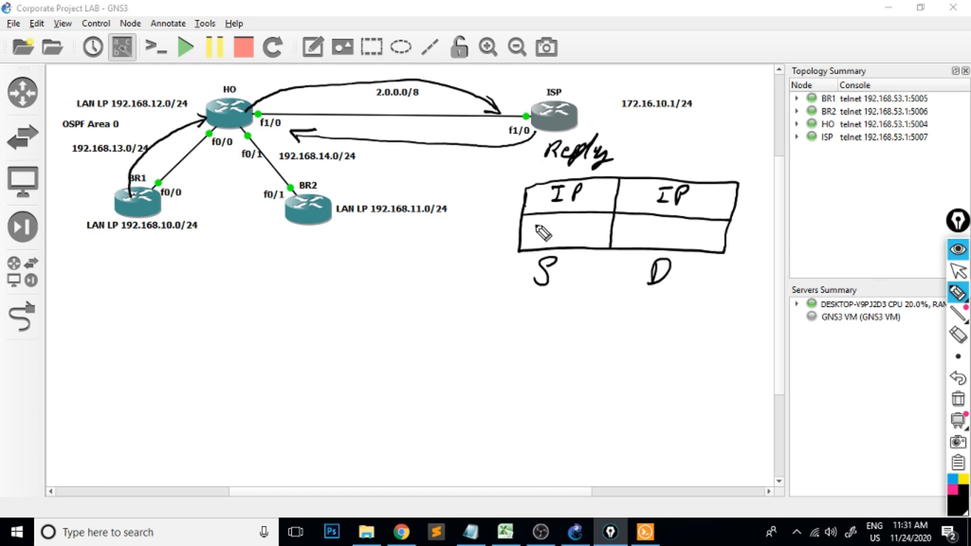
# Write source 2.2.2.2 and destination 192.168.10.1 in the packet table, and mark HO's f1/0 interface.
pyautogui.moveTo(532, 219)
pyautogui.mouseDown()
pyautogui.moveTo(531, 234)
pyautogui.moveTo(555, 226)
pyautogui.moveTo(591, 234)
pyautogui.mouseUp()
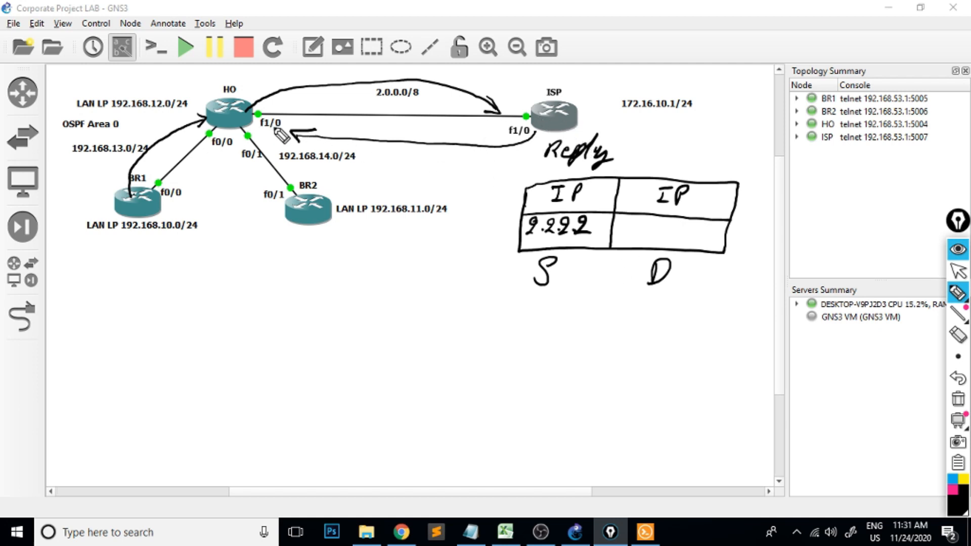
pyautogui.moveTo(272, 132)
pyautogui.mouseDown()
pyautogui.moveTo(259, 125)
pyautogui.moveTo(268, 130)
pyautogui.moveTo(269, 120)
pyautogui.mouseUp()
pyautogui.moveTo(633, 223)
pyautogui.mouseDown()
pyautogui.moveTo(648, 234)
pyautogui.moveTo(715, 234)
pyautogui.moveTo(726, 253)
pyautogui.moveTo(728, 241)
pyautogui.moveTo(725, 252)
pyautogui.mouseUp()
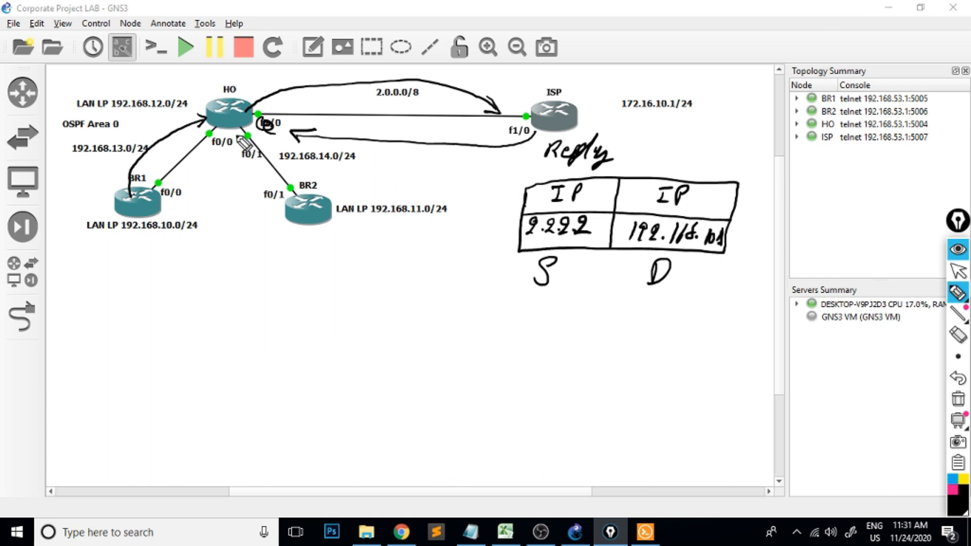
# Draw an arrow from HO to BR1 and mark the 192.168.10.0, 192.168.11.0, 192.168.13.0 and 192.168.14.0 network labels.
pyautogui.moveTo(208, 137); pyautogui.dragTo(191, 185)
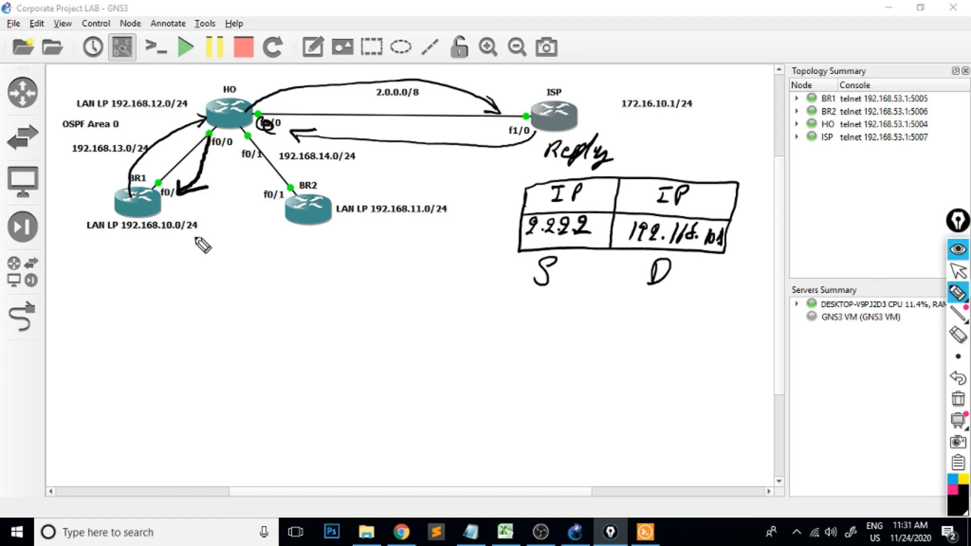
pyautogui.moveTo(112, 234); pyautogui.dragTo(155, 224)
pyautogui.moveTo(373, 215)
pyautogui.mouseDown()
pyautogui.moveTo(377, 223)
pyautogui.moveTo(425, 217)
pyautogui.mouseUp()
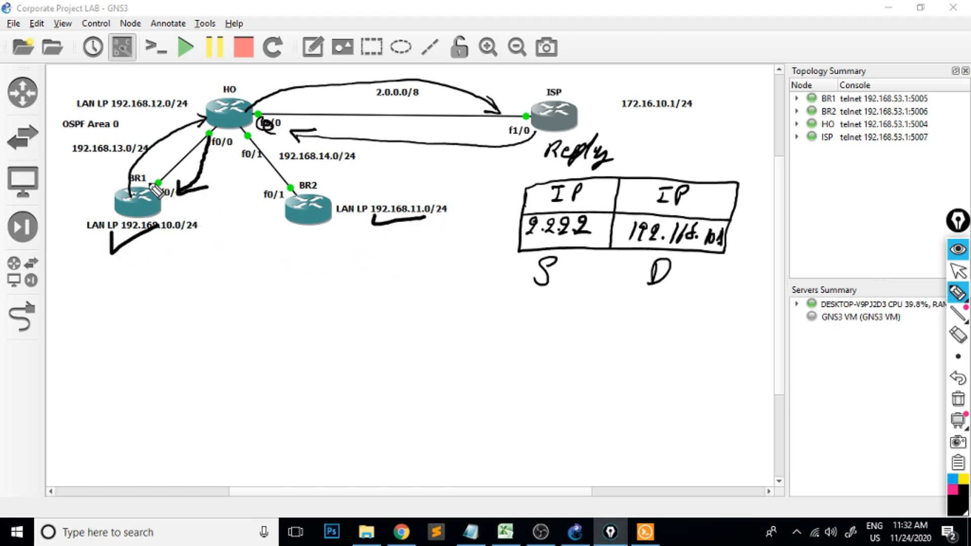
pyautogui.moveTo(65, 158); pyautogui.dragTo(123, 161)
pyautogui.moveTo(307, 163); pyautogui.dragTo(360, 162)
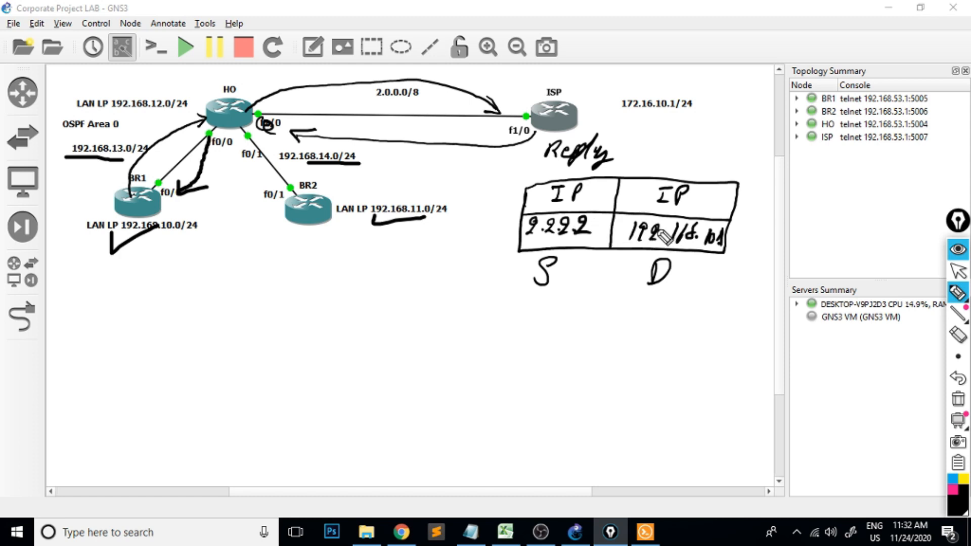
pyautogui.moveTo(287, 162); pyautogui.dragTo(358, 166)
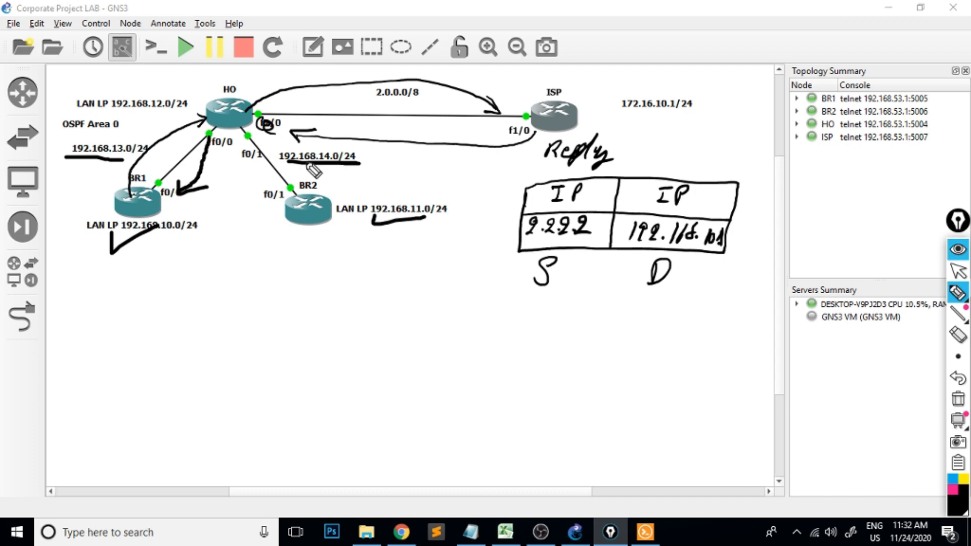
pyautogui.moveTo(368, 156)
pyautogui.mouseDown()
pyautogui.moveTo(369, 168)
pyautogui.moveTo(432, 138)
pyautogui.mouseUp()
pyautogui.moveTo(54, 142)
pyautogui.mouseDown()
pyautogui.moveTo(60, 148)
pyautogui.moveTo(79, 133)
pyautogui.mouseUp()
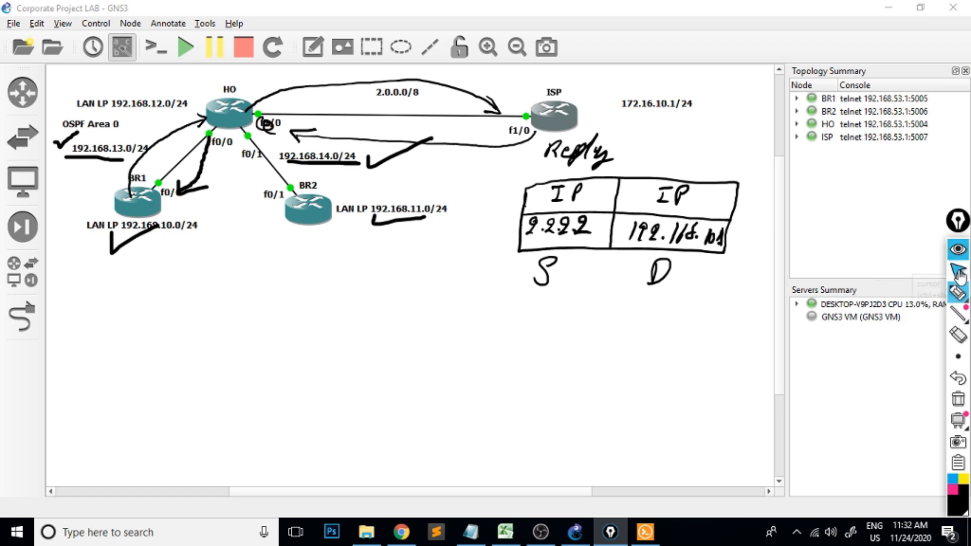
# Clear all pen annotations from the topology and bring up the ISP router's console.
pyautogui.click(958, 399)
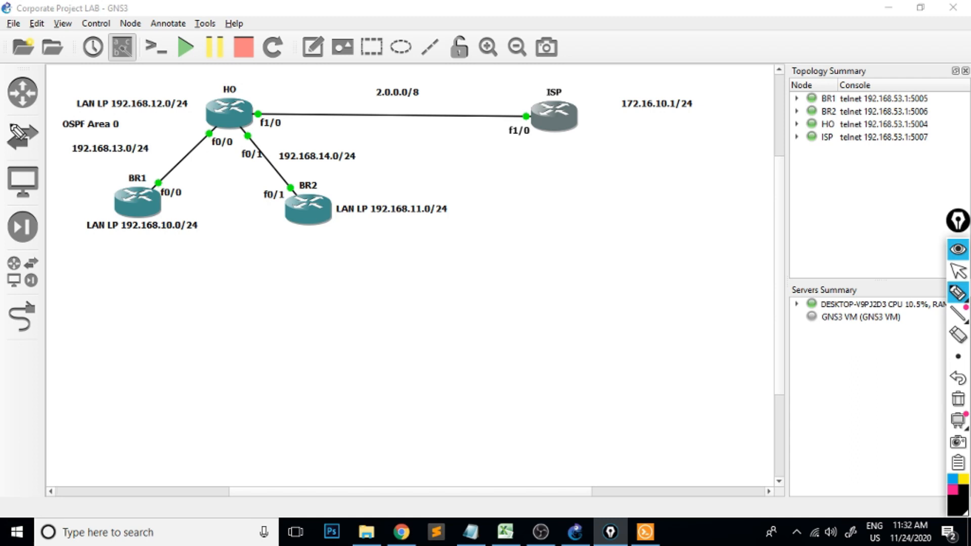
pyautogui.click(951, 252)
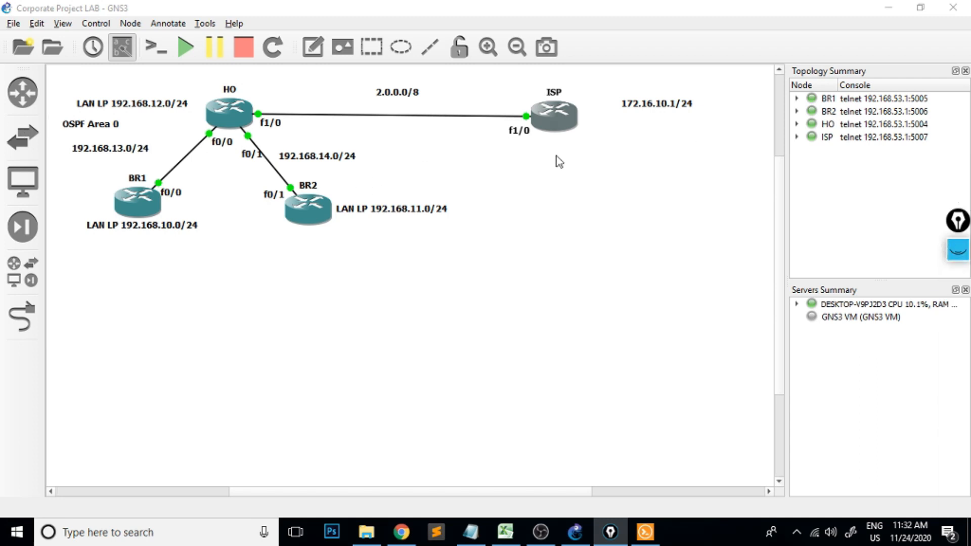
pyautogui.click(657, 539)
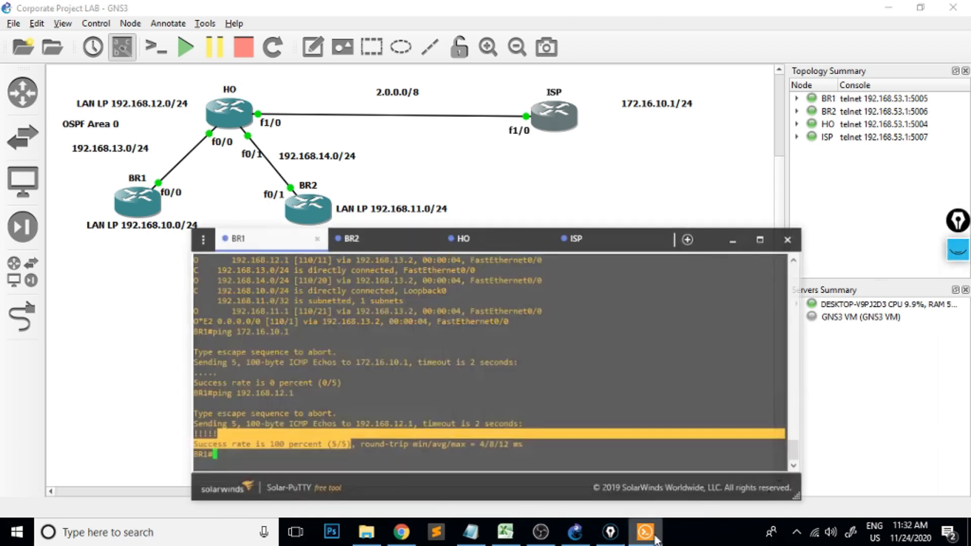
pyautogui.click(600, 233)
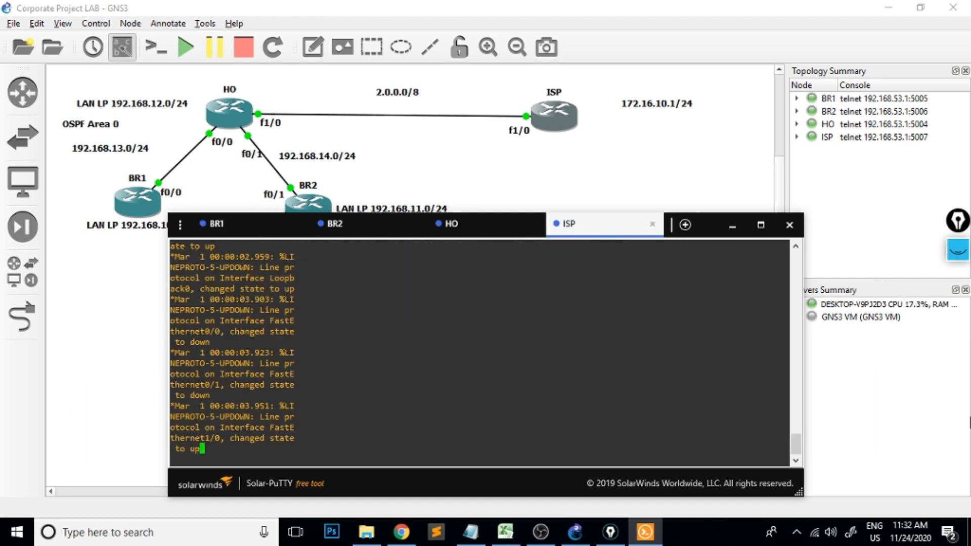
# Display the ISP router's IP routing table with show ip route.
pyautogui.press('Return')
pyautogui.press('Return')
pyautogui.press('Return')
pyautogui.press('Return')
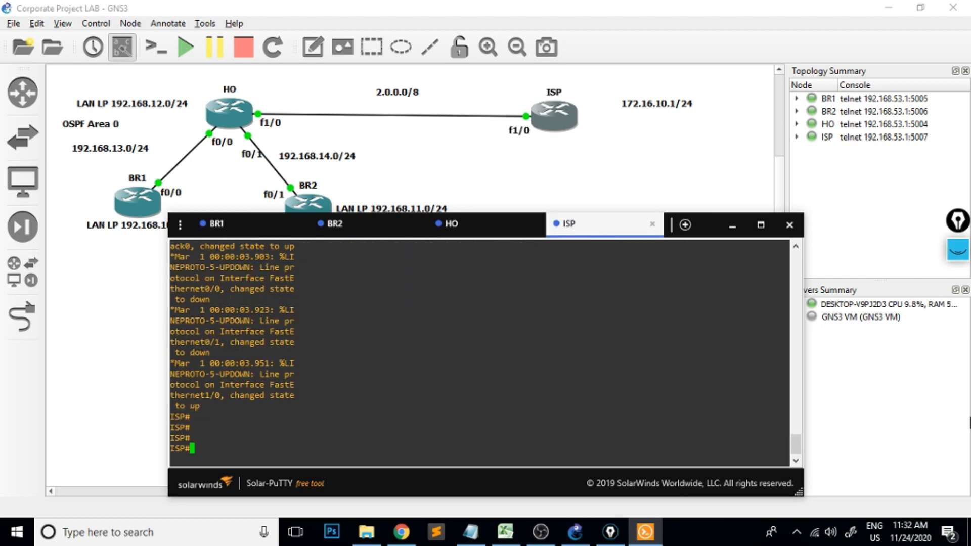
pyautogui.write('show ip rou')
pyautogui.press('Tab')
pyautogui.write('\\')
pyautogui.press('Return')
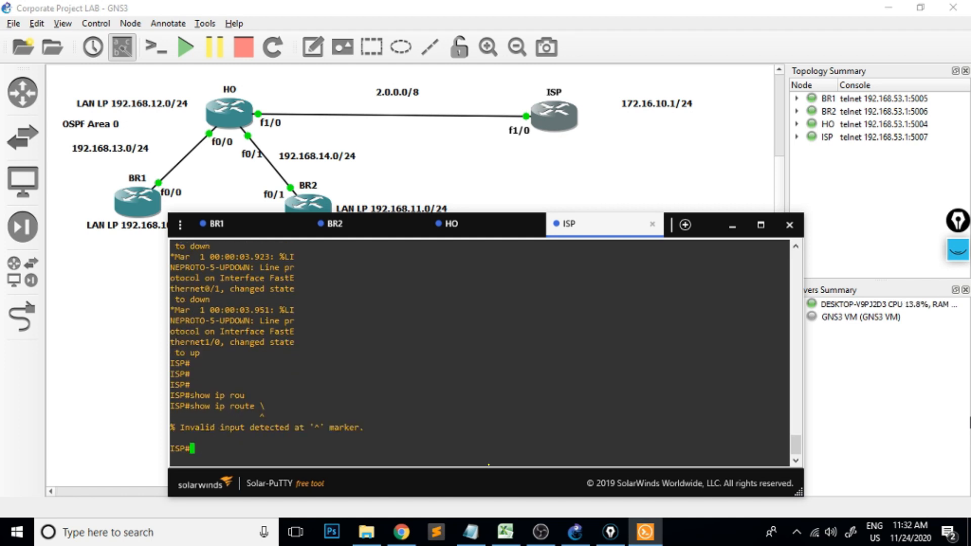
pyautogui.write('show ip route')
pyautogui.press('Return')
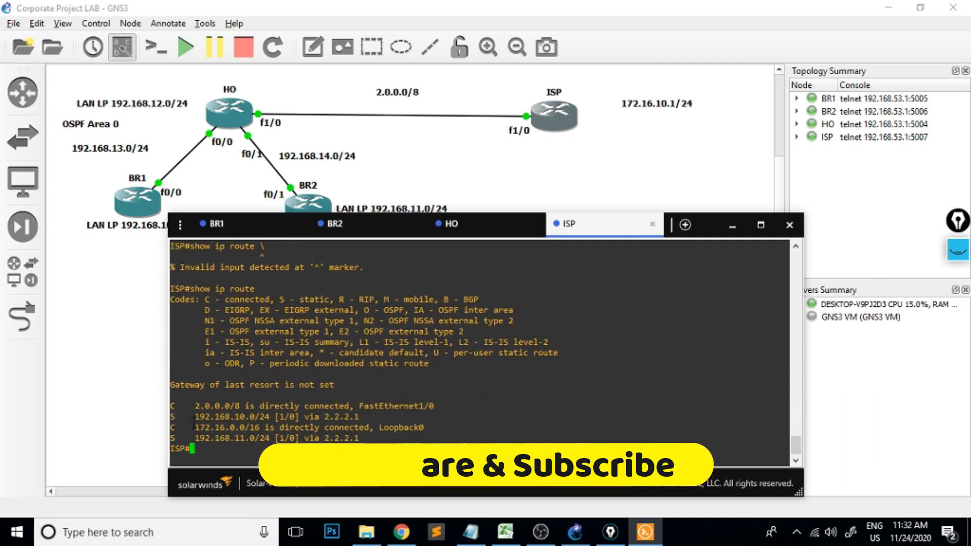
# Highlight the static routes to 192.168.10.0/24 and 192.168.11.0/24 in the ISP routing table, then clear the selection.
pyautogui.moveTo(191, 418); pyautogui.dragTo(297, 416)
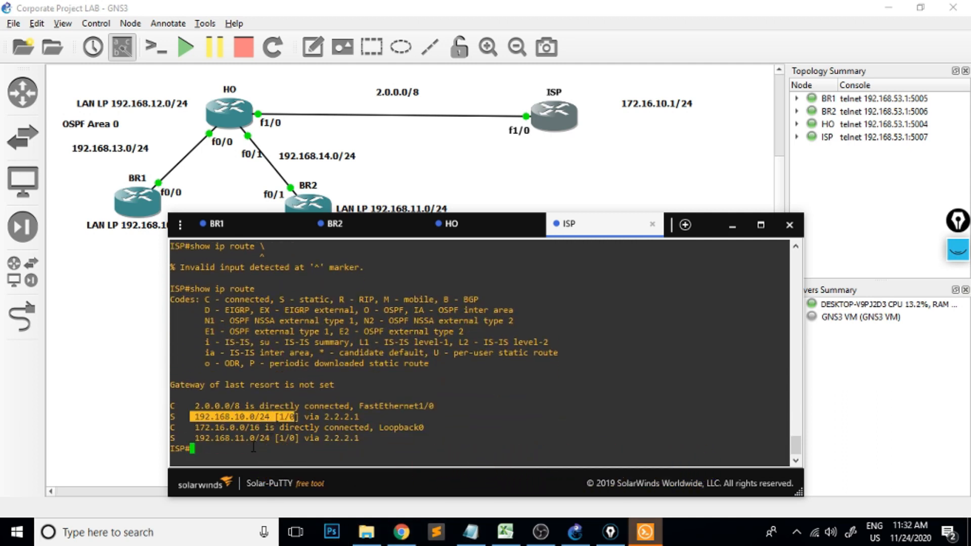
pyautogui.moveTo(191, 438); pyautogui.dragTo(336, 446)
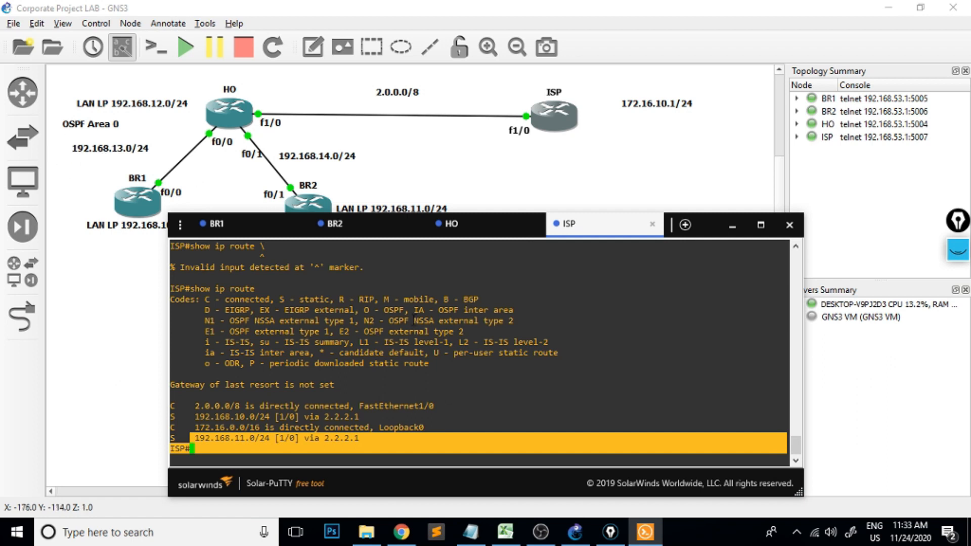
pyautogui.click(279, 439)
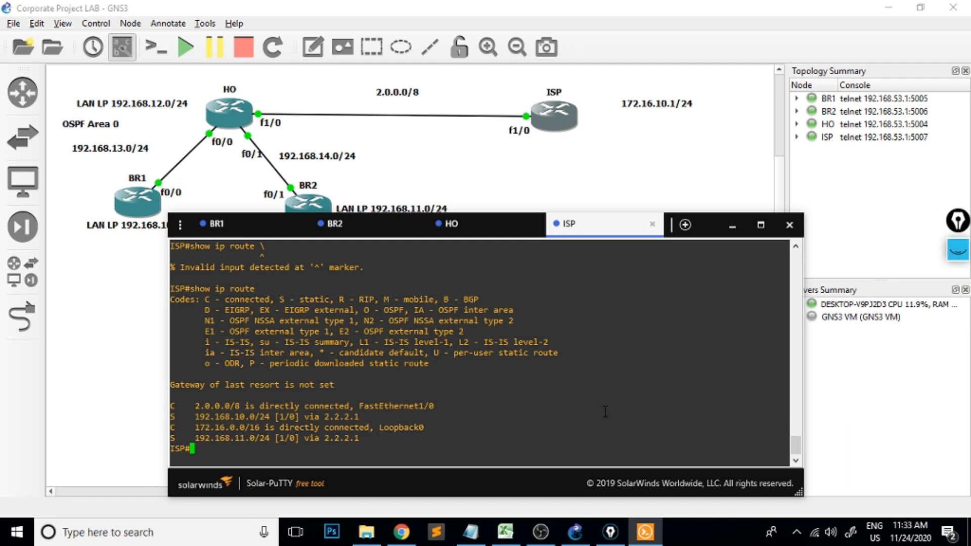
# Enter global configuration mode on the ISP router and add a static route to 192.168.13.0 255.255.255.0 via 2.2.2.1.
pyautogui.write('conf t')
pyautogui.press('Return')
pyautogui.write('ip route')
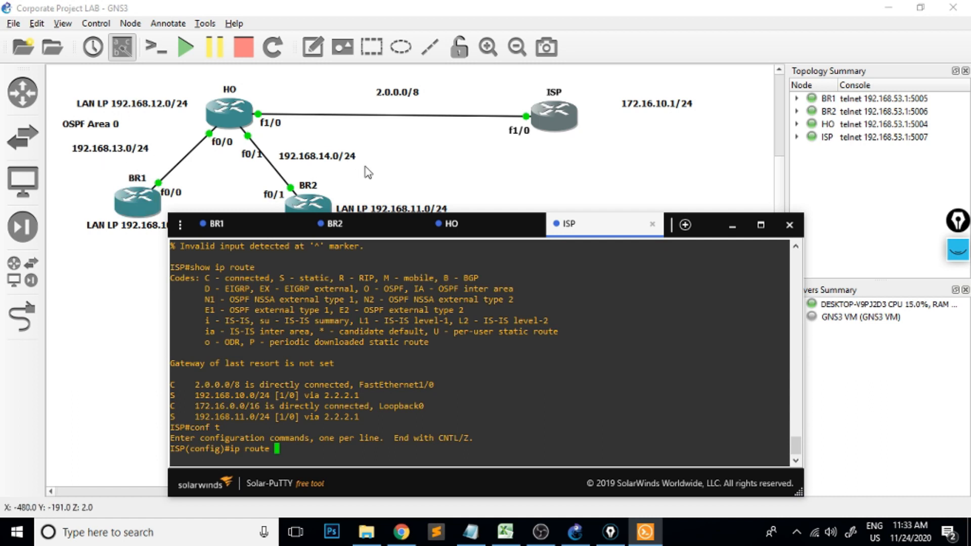
pyautogui.write('192.168.13.0')
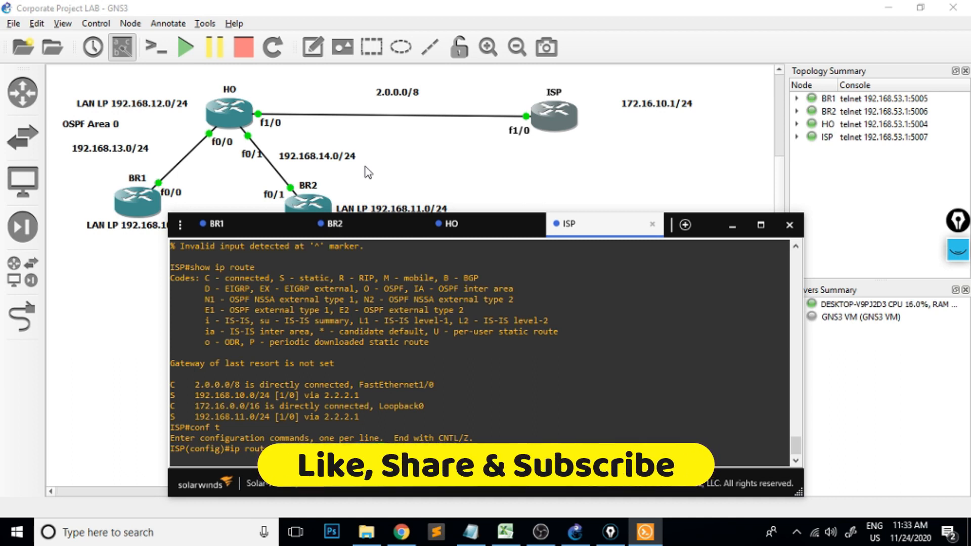
pyautogui.write(' 255.255.255.0 ')
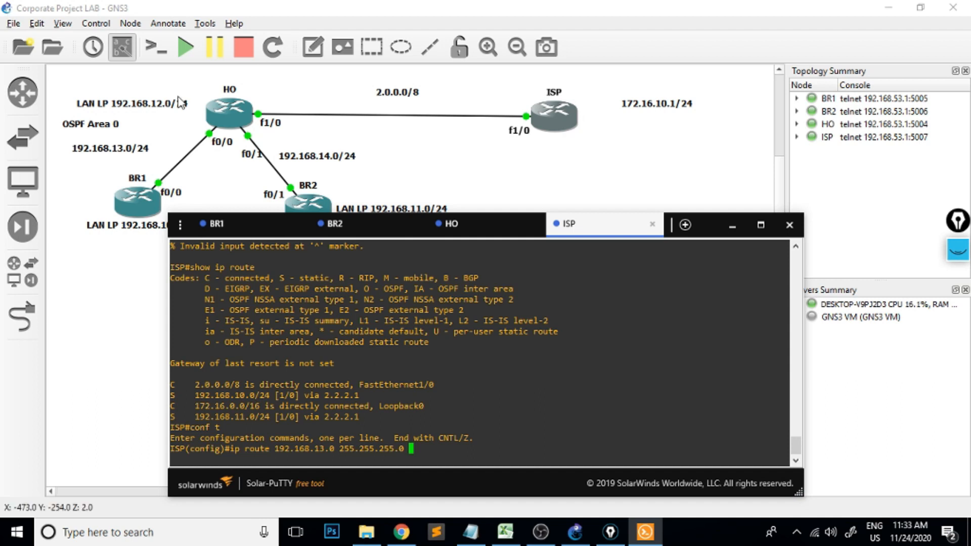
pyautogui.write('2.2.2.1')
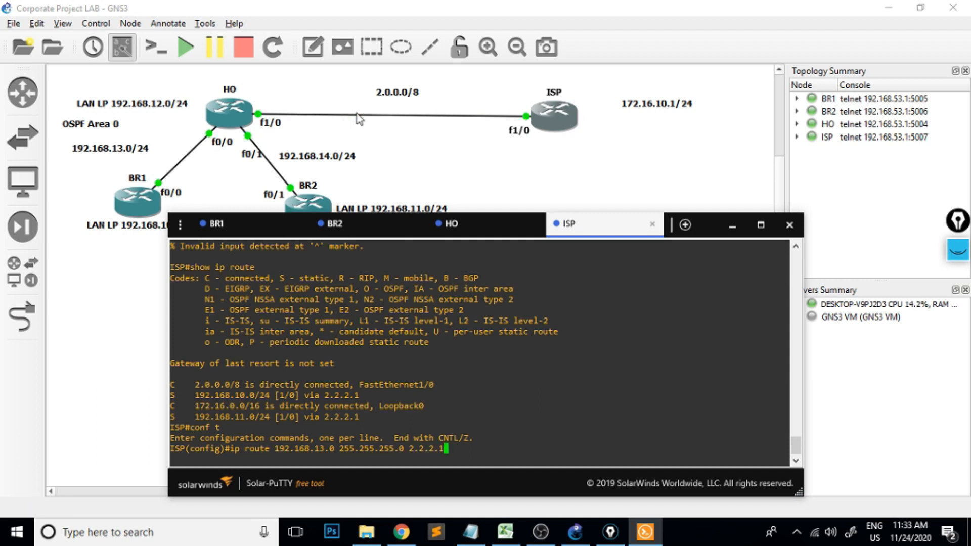
pyautogui.press('Return')
# Add a static route on the ISP router to 192.168.12.0 255.255.255.0 via 2.2.2.1.
pyautogui.press('Up')
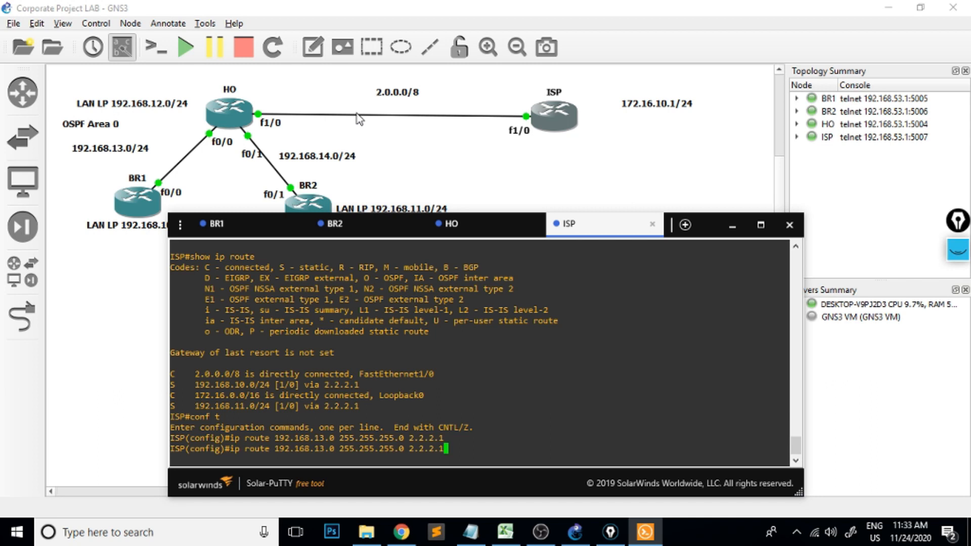
pyautogui.press('Left')
pyautogui.press('Left')
pyautogui.press('Left')
pyautogui.press('Left')
pyautogui.press('Left')
pyautogui.press('Left')
pyautogui.press('Left')
pyautogui.press('Left')
pyautogui.press('Left')
pyautogui.press('Left')
pyautogui.press('Left')
pyautogui.press('Left')
pyautogui.press('Left')
pyautogui.press('Left')
pyautogui.press('Left')
pyautogui.press('Left')
pyautogui.press('Left')
pyautogui.press('Left')
pyautogui.press('Left')
pyautogui.press('Left')
pyautogui.press('BackSpace')
pyautogui.write('2')
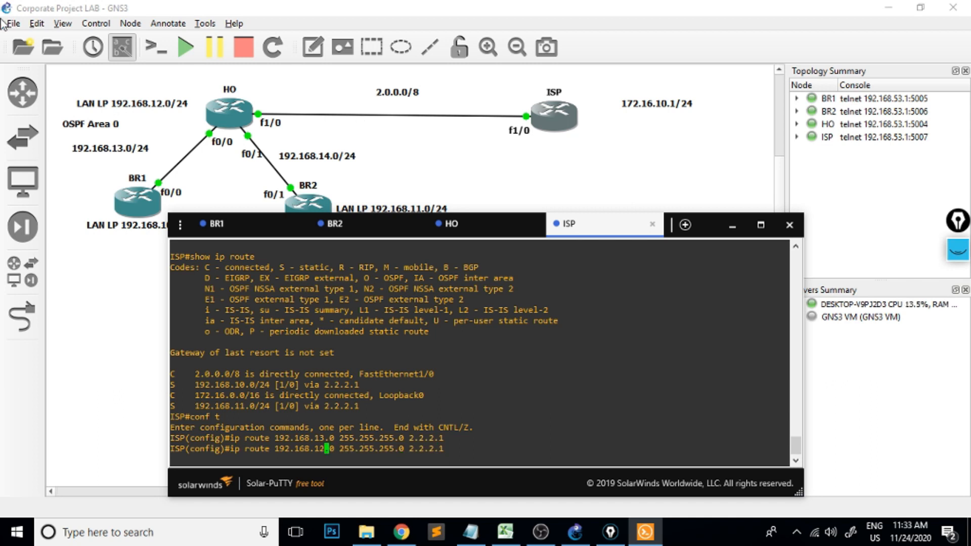
pyautogui.press('Return')
# Add a static route on the ISP router to 192.168.14.0 255.255.255.0 via 2.2.2.1.
pyautogui.press('Up')
pyautogui.press('Left')
pyautogui.press('Left')
pyautogui.press('Left')
pyautogui.press('Left')
pyautogui.press('Left')
pyautogui.press('Left')
pyautogui.press('Left')
pyautogui.press('Left')
pyautogui.press('Left')
pyautogui.press('Left')
pyautogui.press('Left')
pyautogui.press('Left')
pyautogui.press('Left')
pyautogui.press('Left')
pyautogui.press('Left')
pyautogui.press('Left')
pyautogui.press('Left')
pyautogui.press('Left')
pyautogui.press('Left')
pyautogui.press('Left')
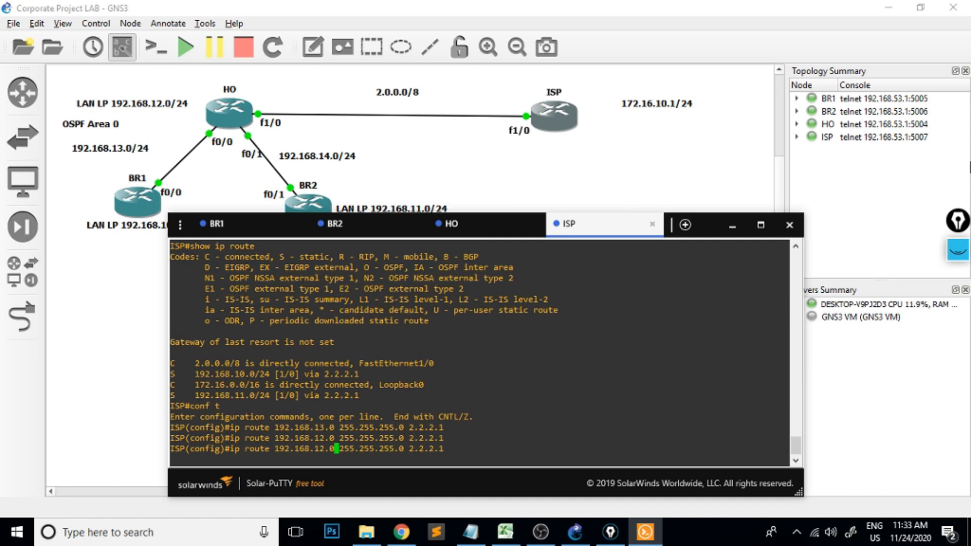
pyautogui.press('BackSpace')
pyautogui.write('4')
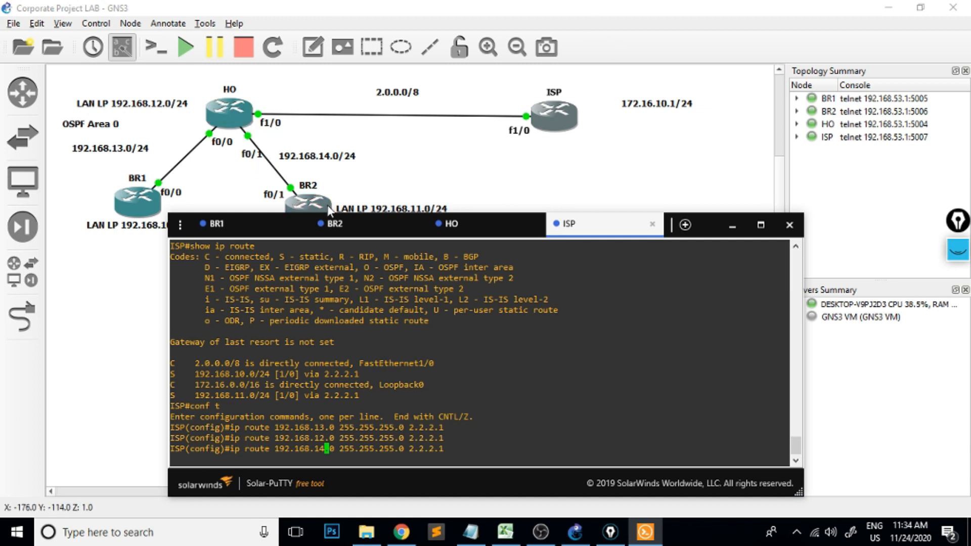
pyautogui.press('Return')
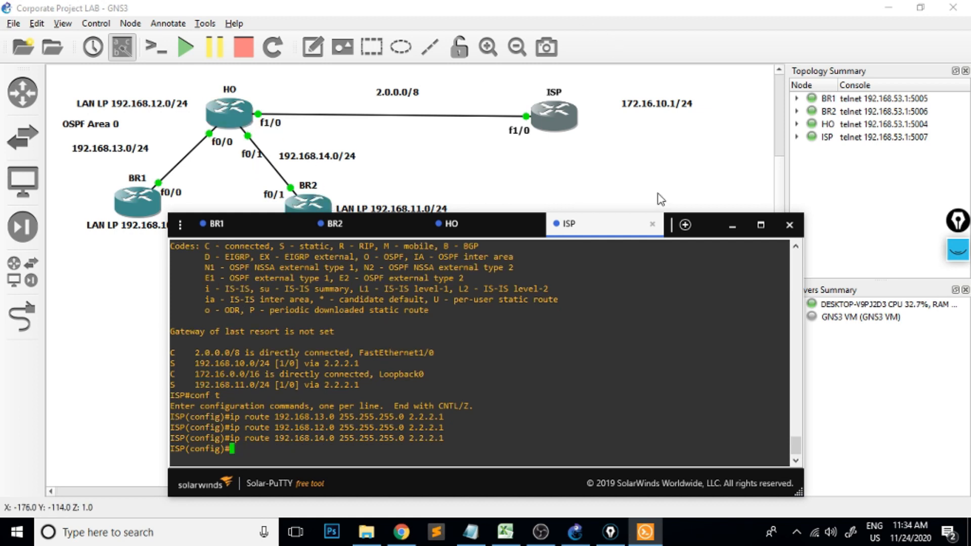
# Leave configuration mode on the ISP router, display its IP routing table again and highlight the route entries.
pyautogui.write('end')
pyautogui.press('Return')
pyautogui.press('Return')
pyautogui.press('Return')
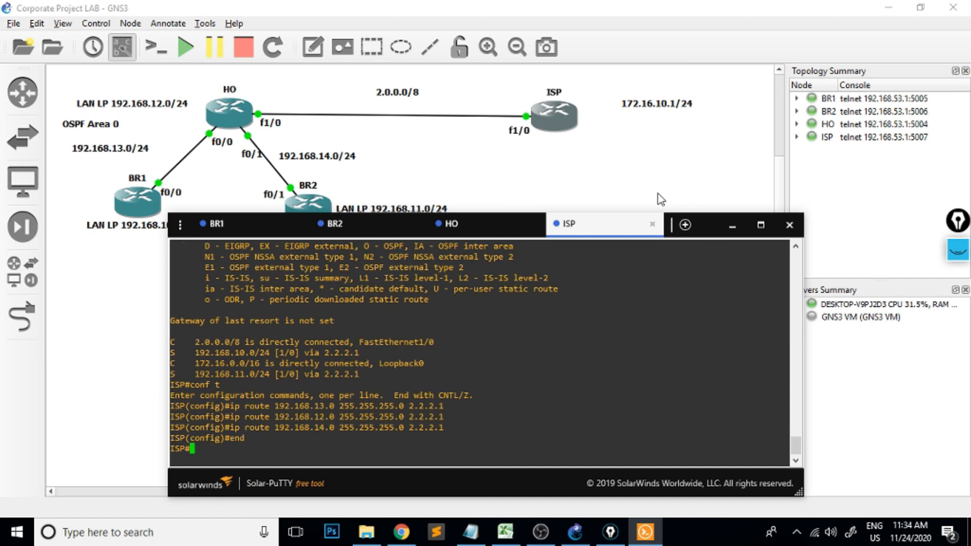
pyautogui.write('show ip rou')
pyautogui.press('Tab')
pyautogui.press('Return')
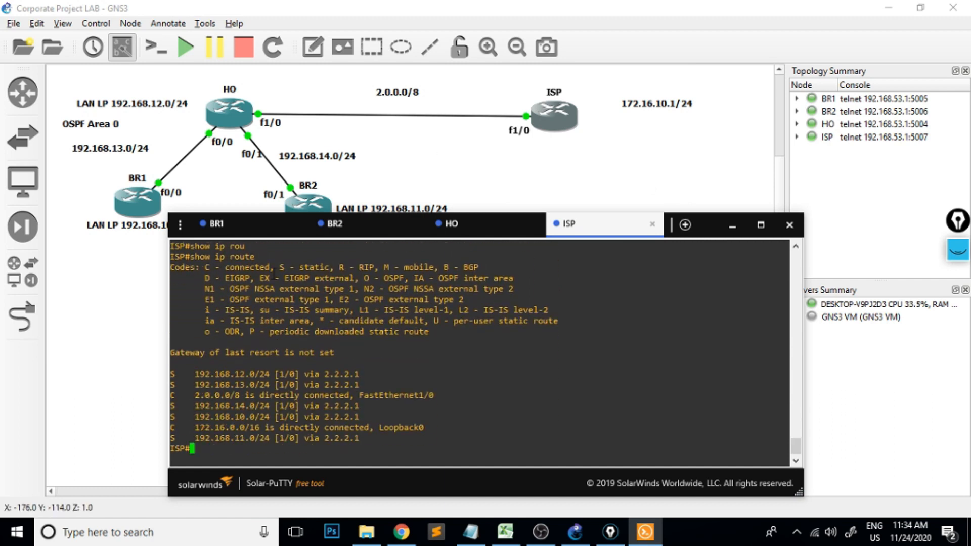
pyautogui.moveTo(199, 376); pyautogui.dragTo(350, 440)
# Ping HO's LAN address 192.168.12.1 from the ISP router and highlight the success rate.
pyautogui.write('ping ')
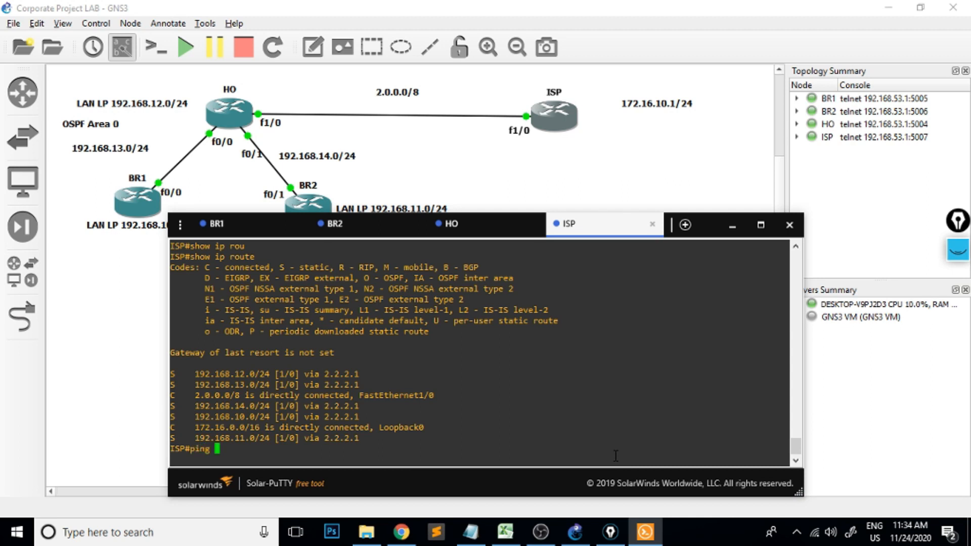
pyautogui.write('192.168.12.1')
pyautogui.press('Return')
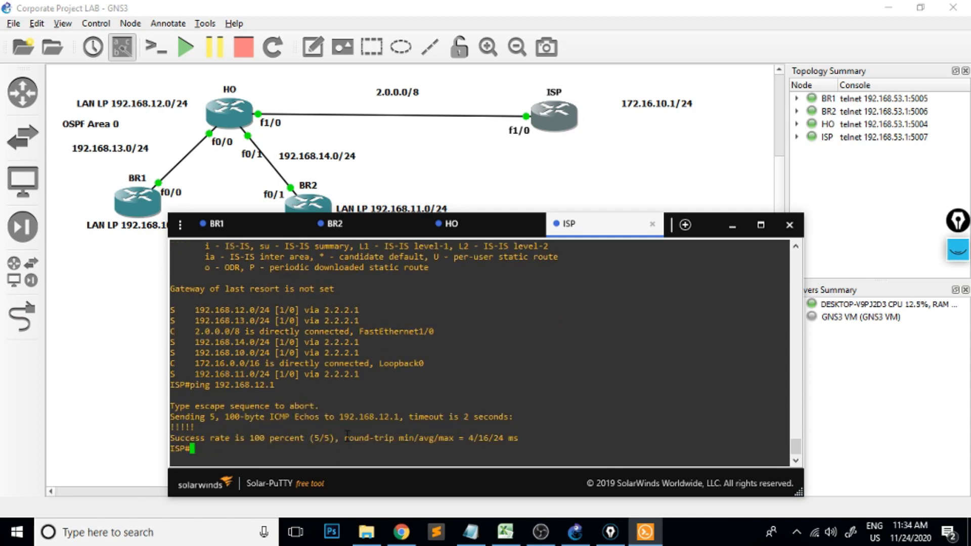
pyautogui.moveTo(347, 434); pyautogui.dragTo(203, 431)
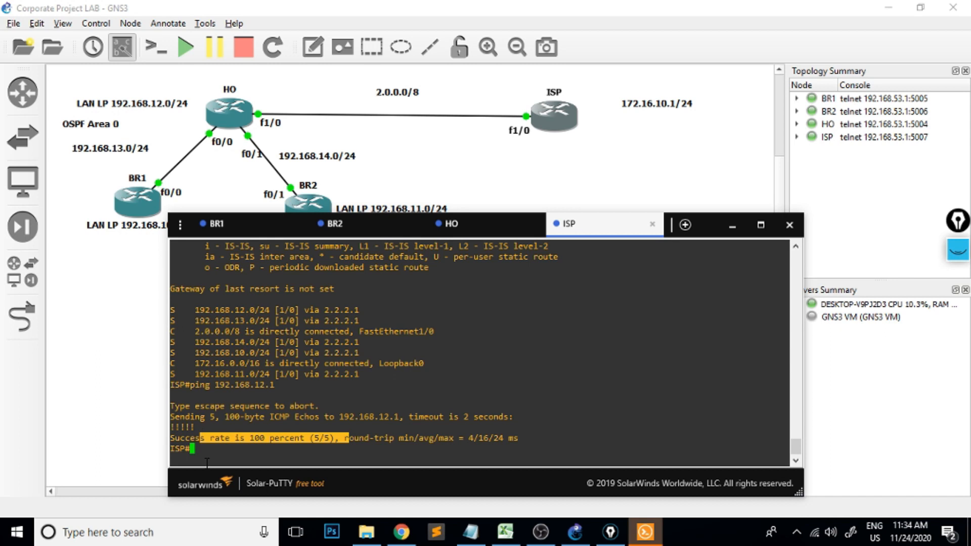
# Ping BR1's LAN address 192.168.10.1 from the ISP router and highlight the success rate.
pyautogui.press('Up')
pyautogui.press('BackSpace')
pyautogui.press('BackSpace')
pyautogui.press('BackSpace')
pyautogui.press('BackSpace')
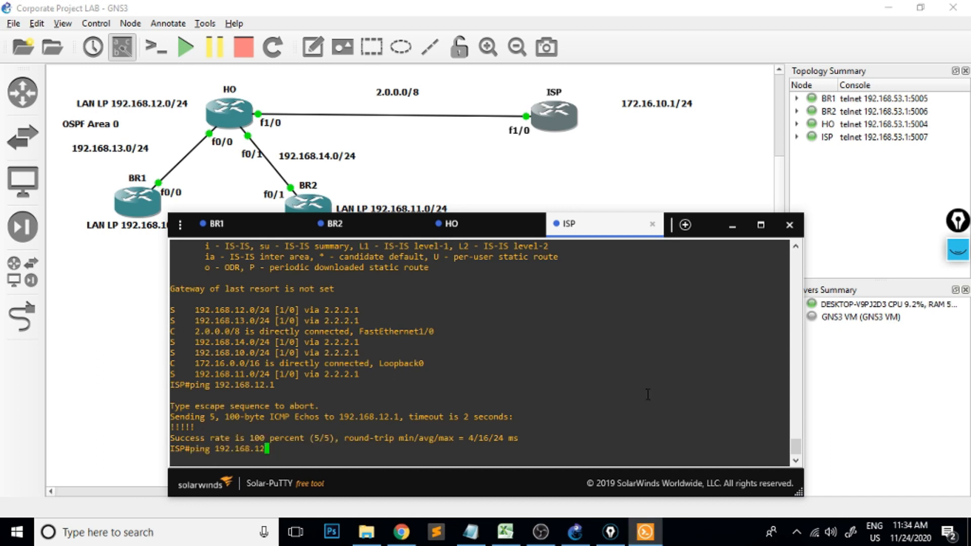
pyautogui.write('10.1')
pyautogui.press('Return')
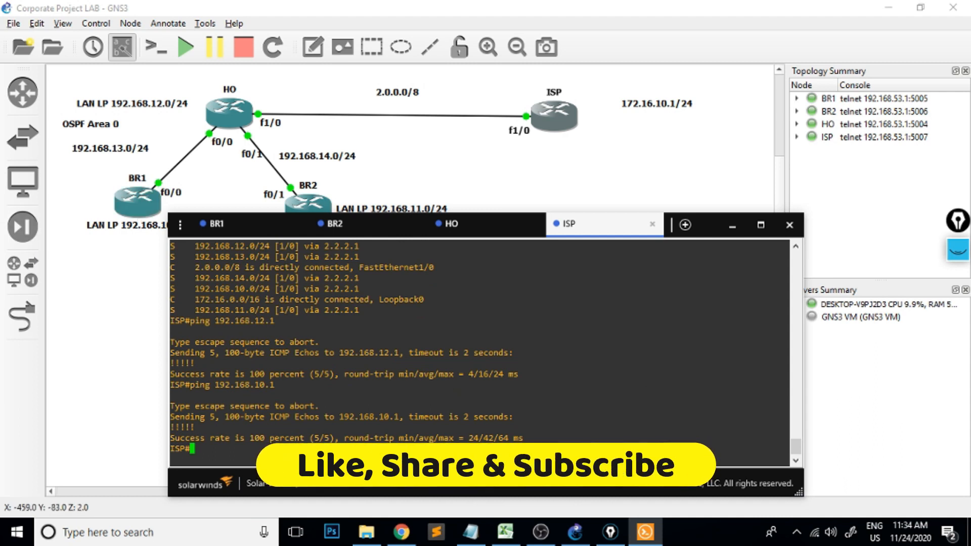
pyautogui.moveTo(334, 438); pyautogui.dragTo(272, 436)
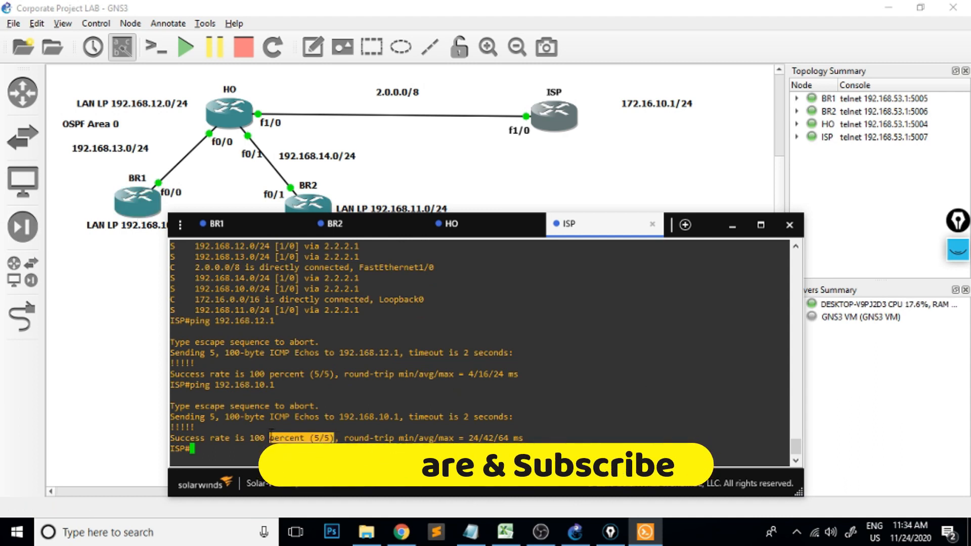
# Switch to BR1's console and highlight the earlier ping to 172.16.10.1 and its success rate.
pyautogui.click(259, 230)
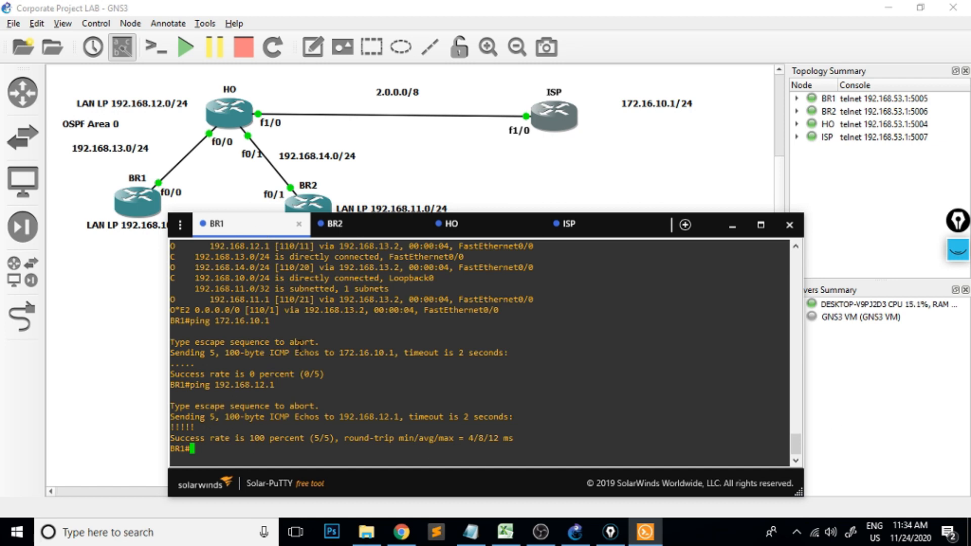
pyautogui.moveTo(269, 324); pyautogui.dragTo(190, 322)
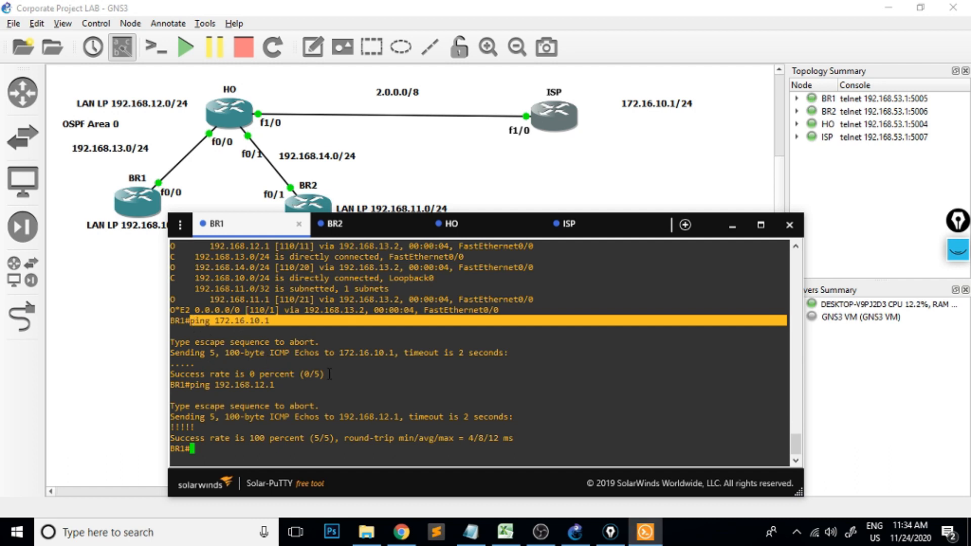
pyautogui.moveTo(330, 375); pyautogui.dragTo(192, 372)
# Ping 172.16.10.1 from BR1 again, check the success rate and close the console window.
pyautogui.click(246, 457)
pyautogui.write('ping 172.16.10.1')
pyautogui.press('Return')
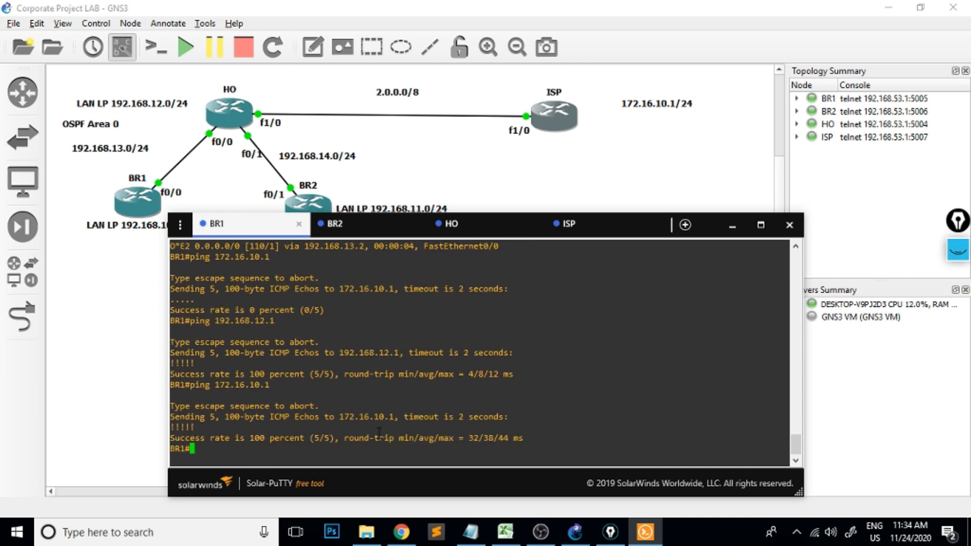
pyautogui.moveTo(341, 438); pyautogui.dragTo(262, 436)
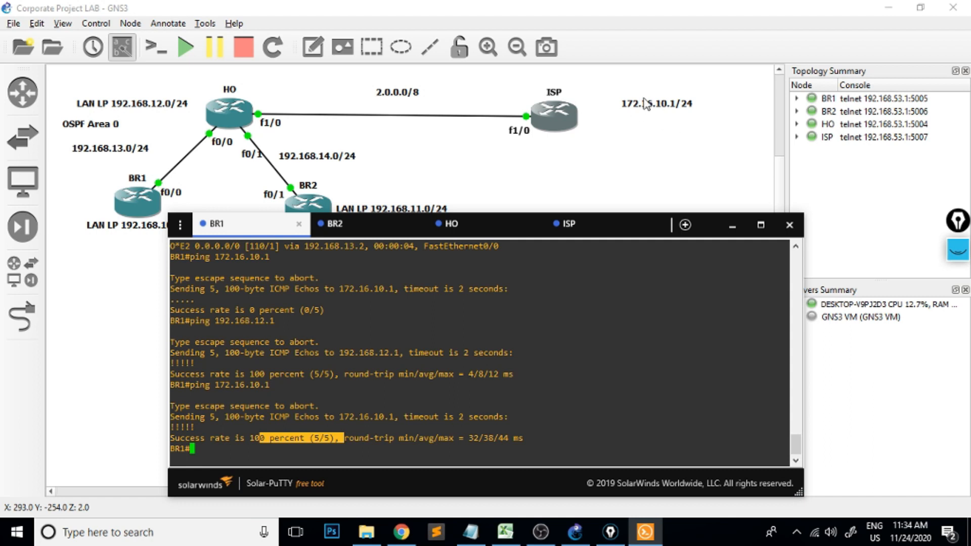
pyautogui.click(350, 447)
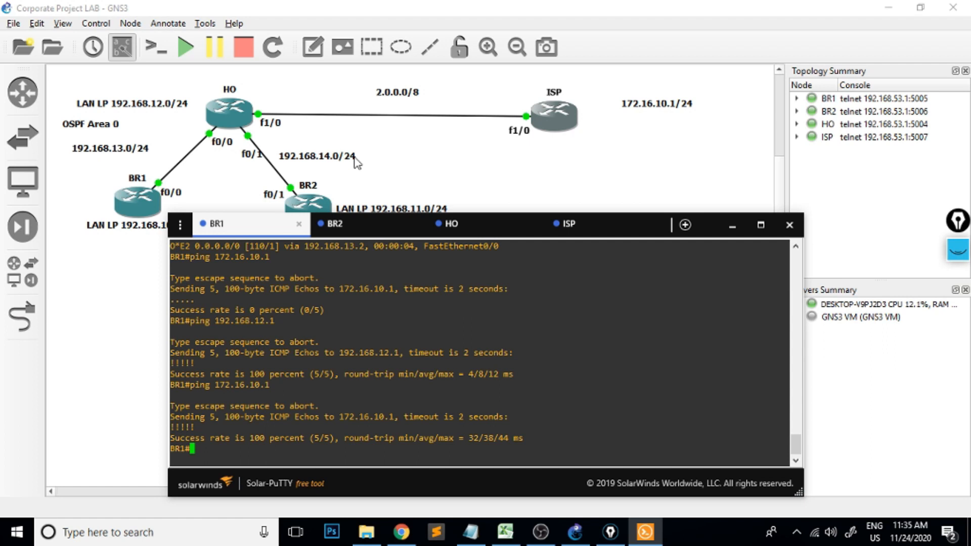
pyautogui.click(790, 233)
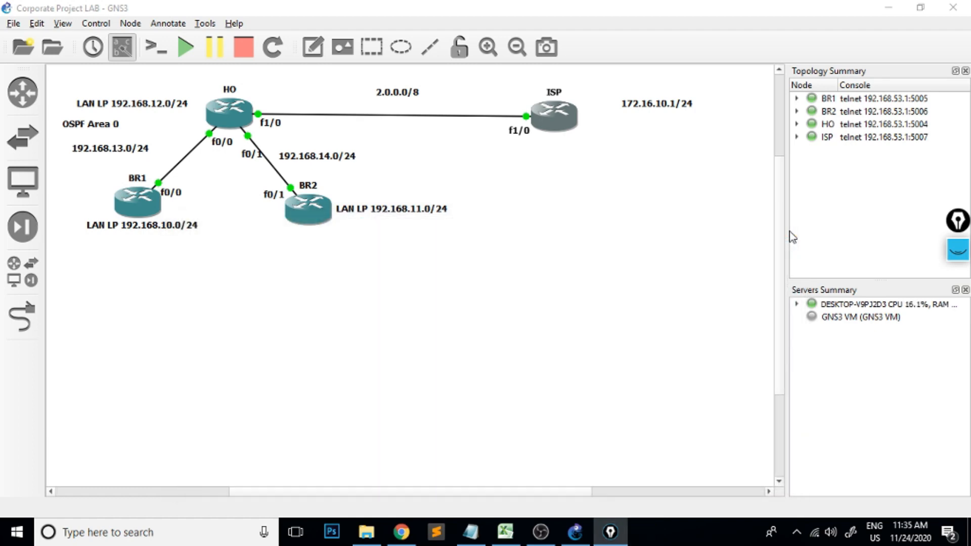